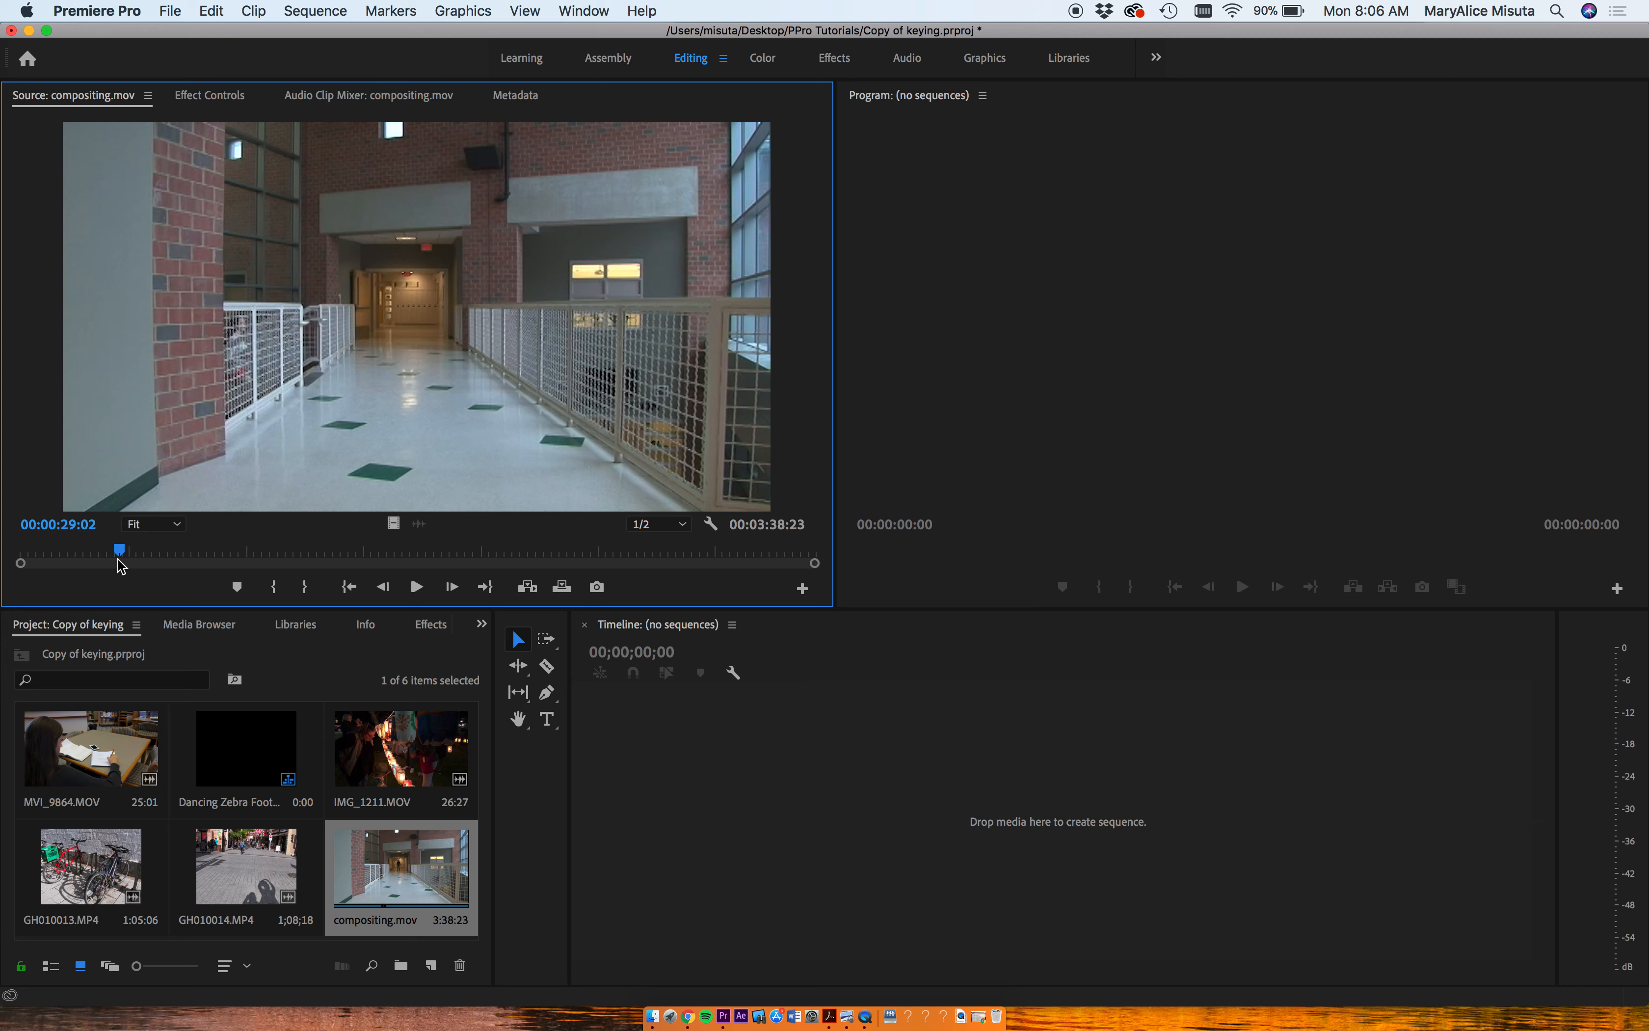
# Mark a 7:27 range of compositing.mov ending at 00:00:39:00 and create a sequence from it on V1.
pyautogui.press('space')
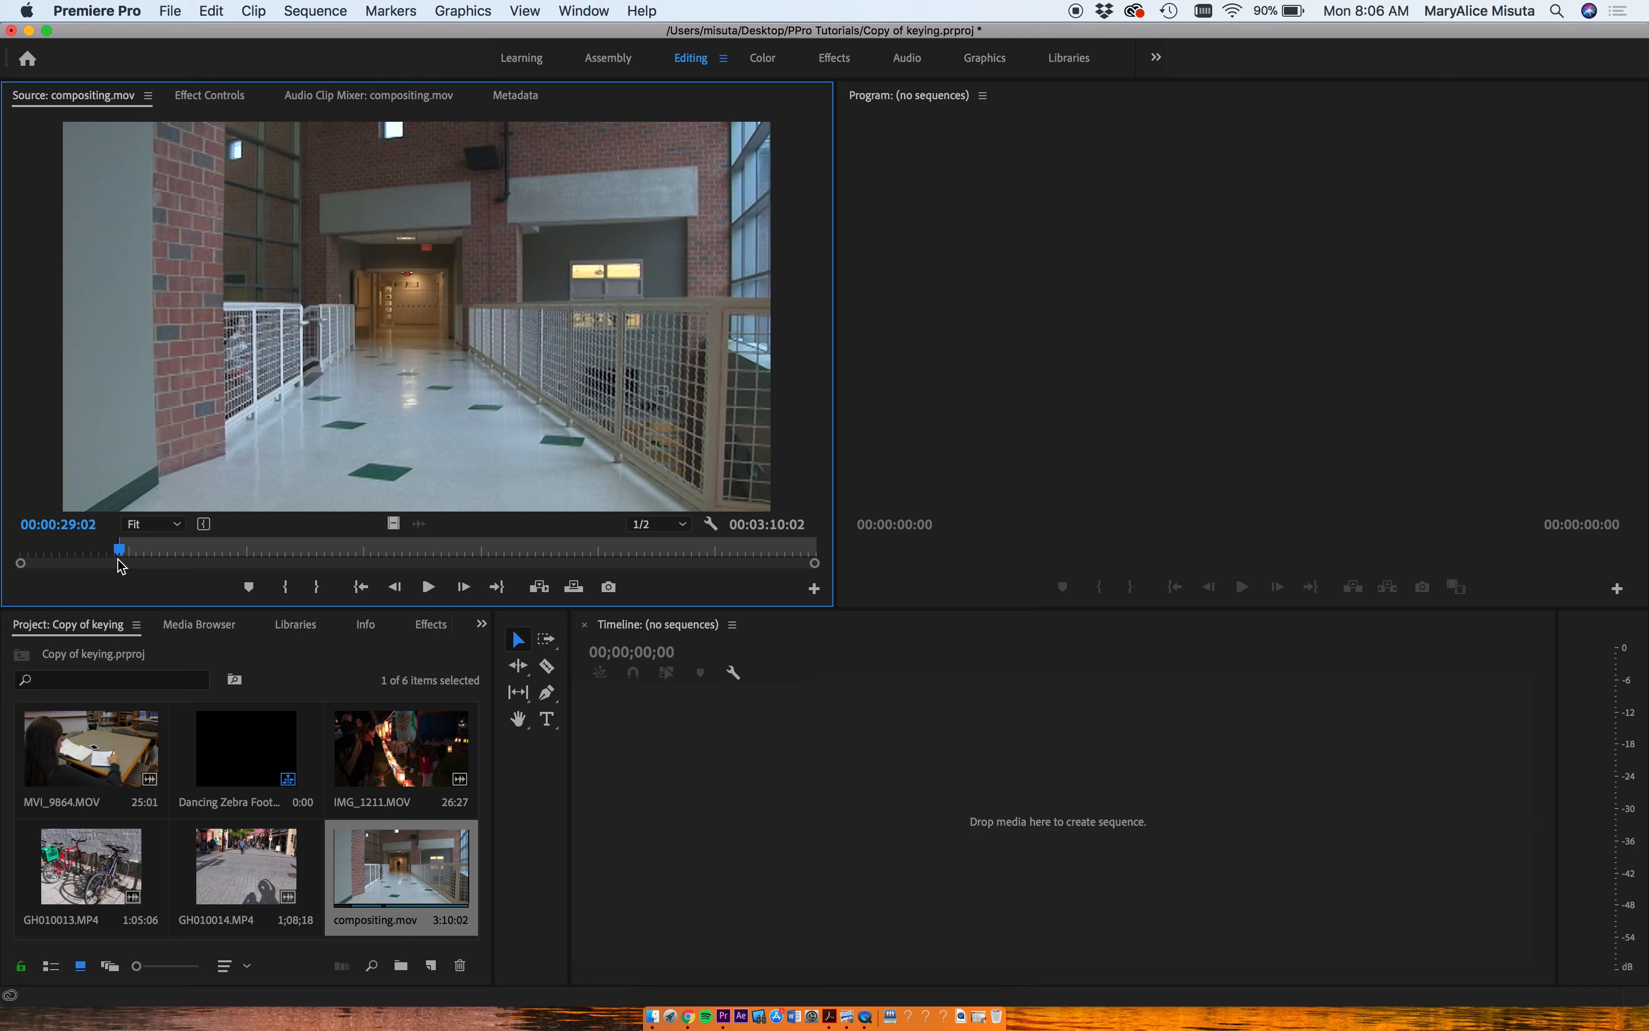
pyautogui.press('space')
pyautogui.press('space')
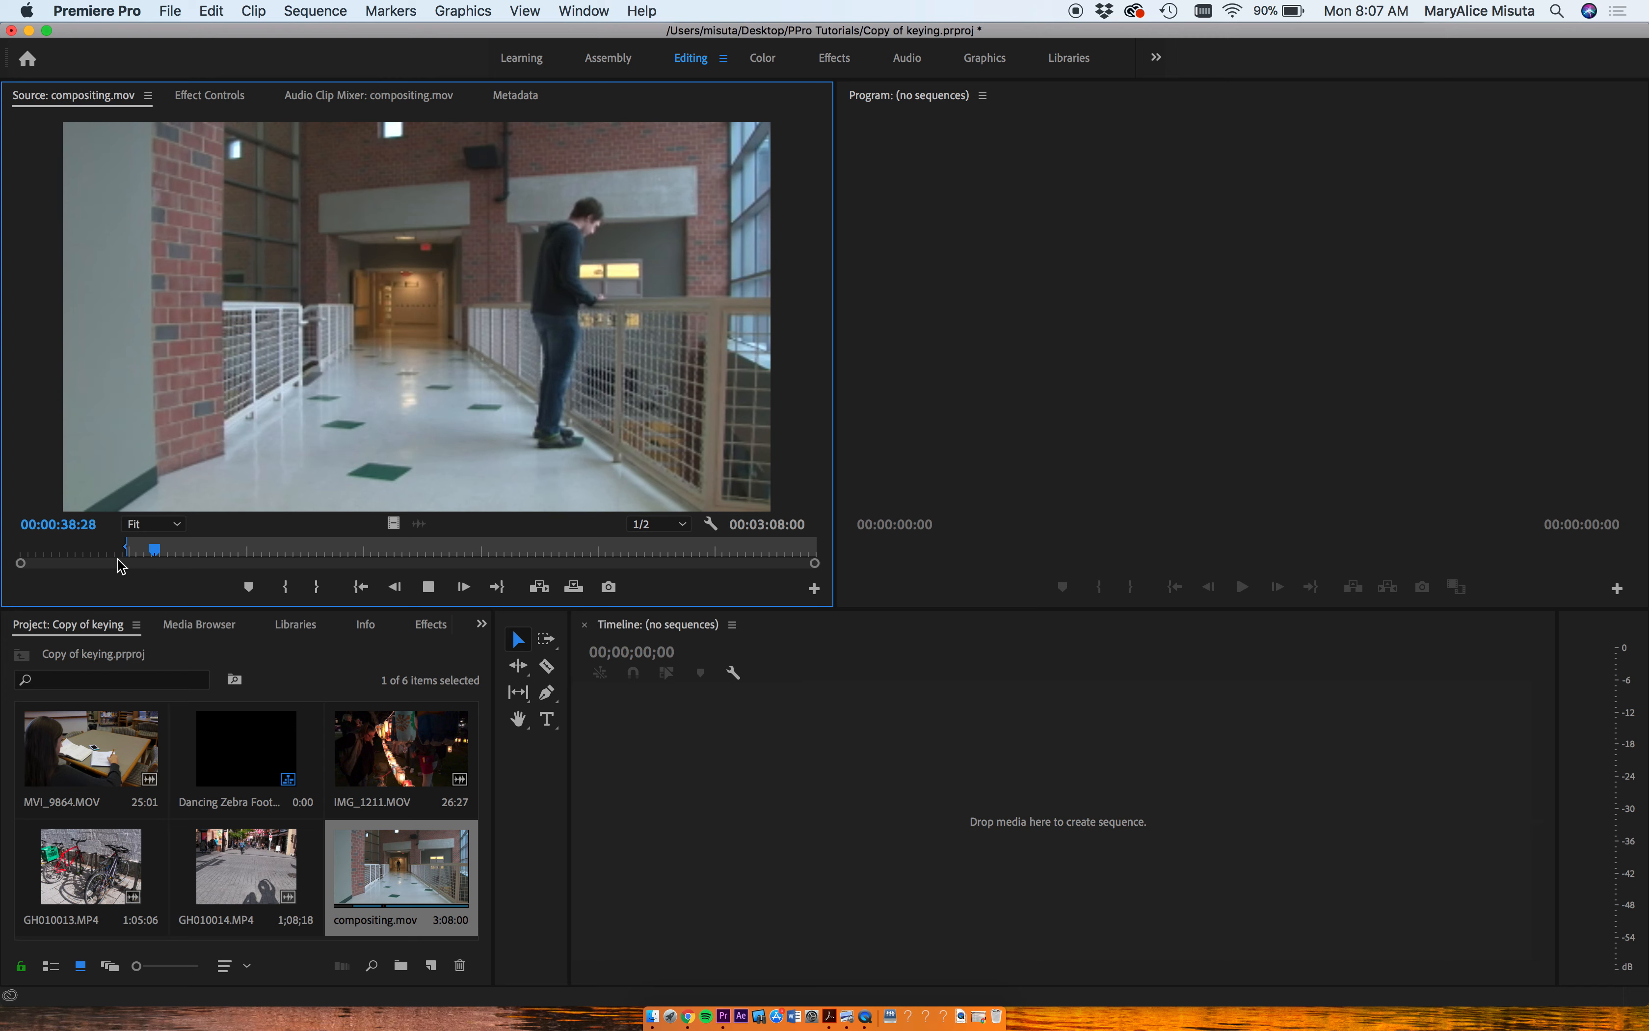
pyautogui.press('space')
pyautogui.press('Left')
pyautogui.press('Left')
pyautogui.press('Left')
pyautogui.press('Left')
pyautogui.press('Left')
pyautogui.press('Left')
pyautogui.press('Left')
pyautogui.press('Left')
pyautogui.press('Left')
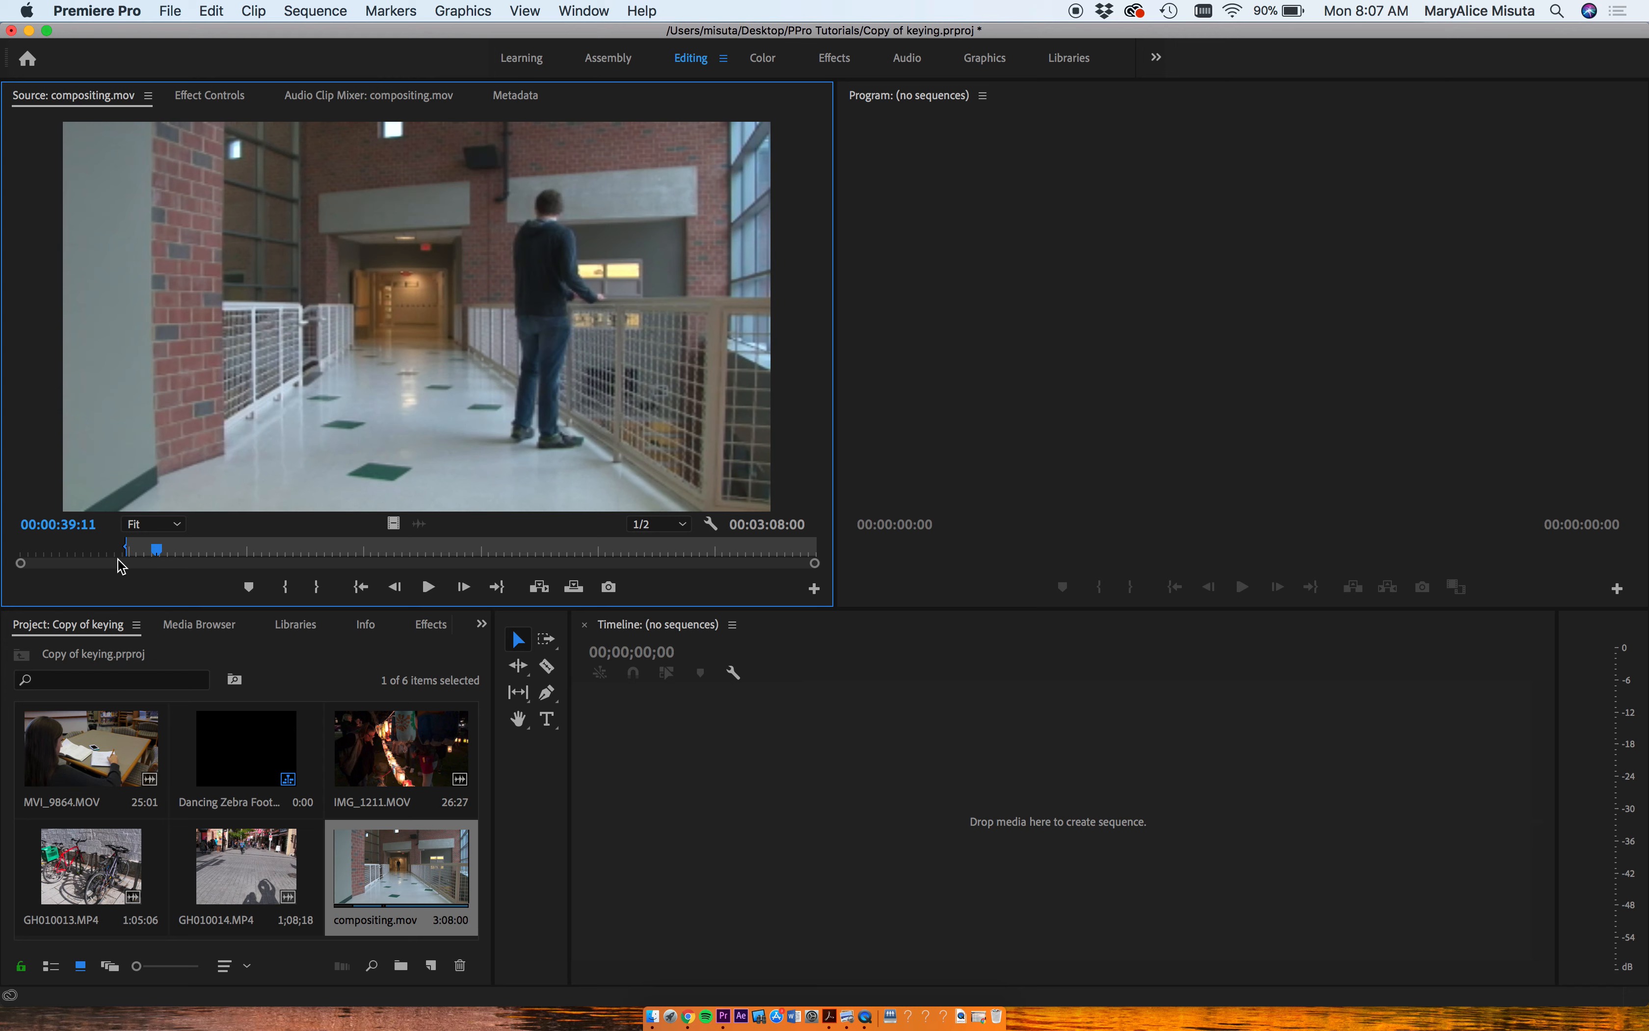
pyautogui.press('Left')
pyautogui.press('Left')
pyautogui.press('Left')
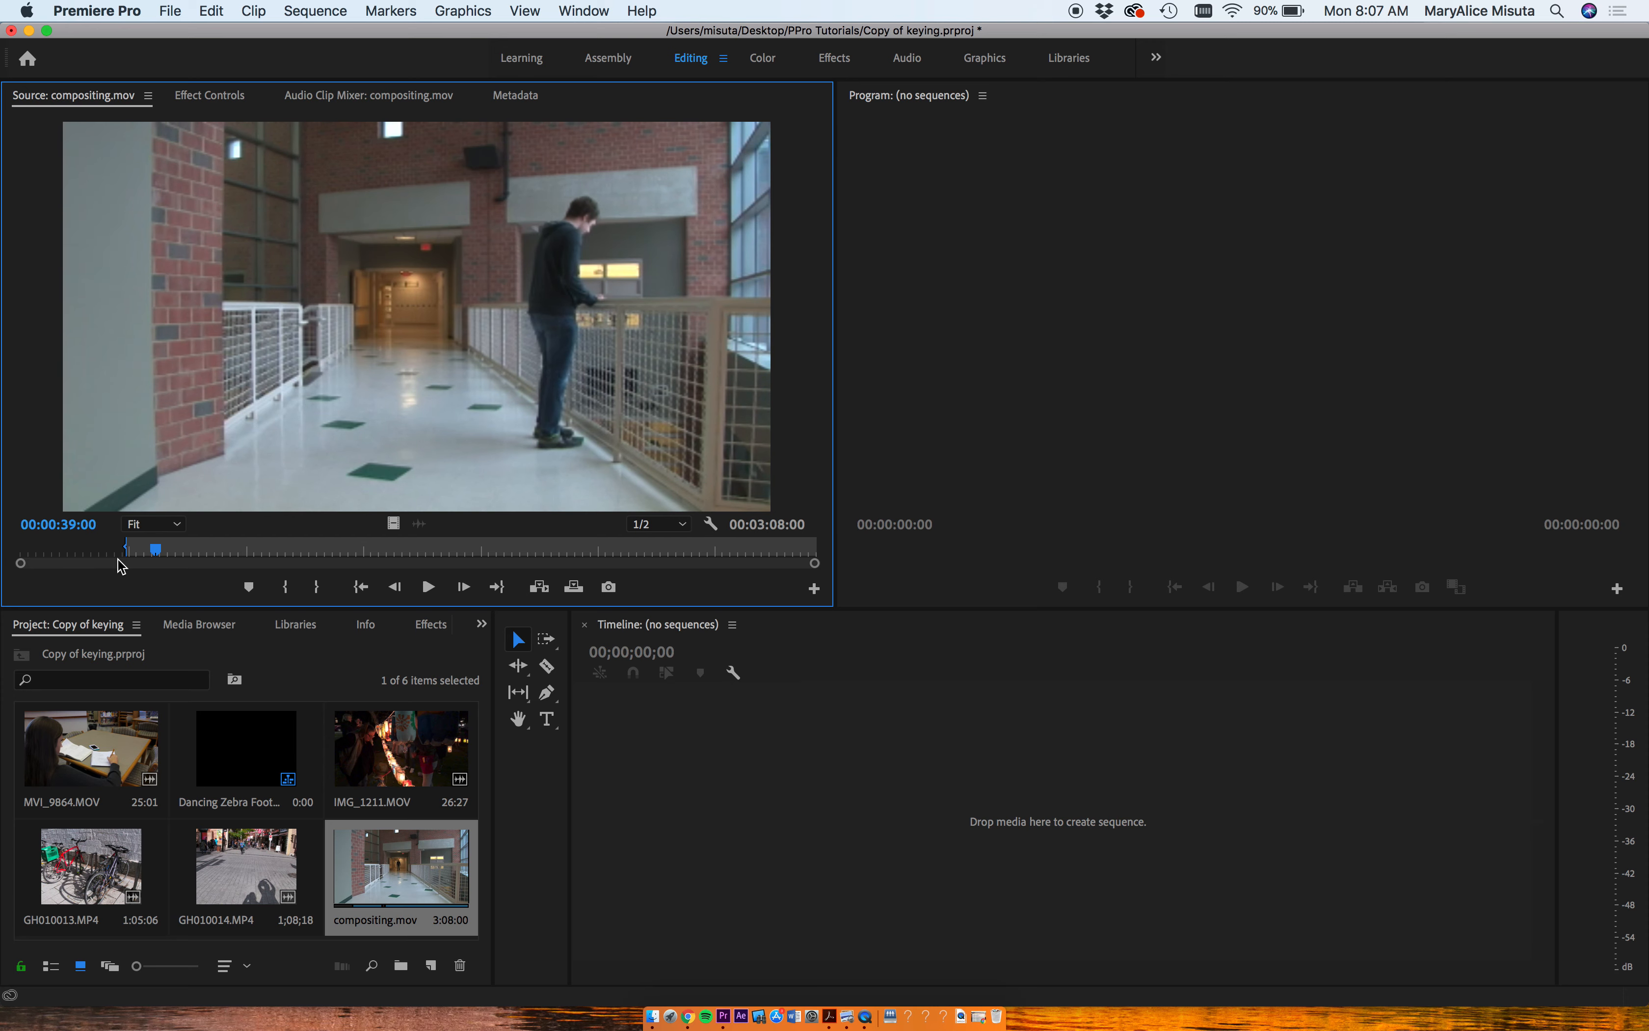
pyautogui.press('o')
pyautogui.moveTo(444, 242)
pyautogui.mouseDown()
pyautogui.moveTo(611, 697)
pyautogui.moveTo(611, 778)
pyautogui.mouseUp()
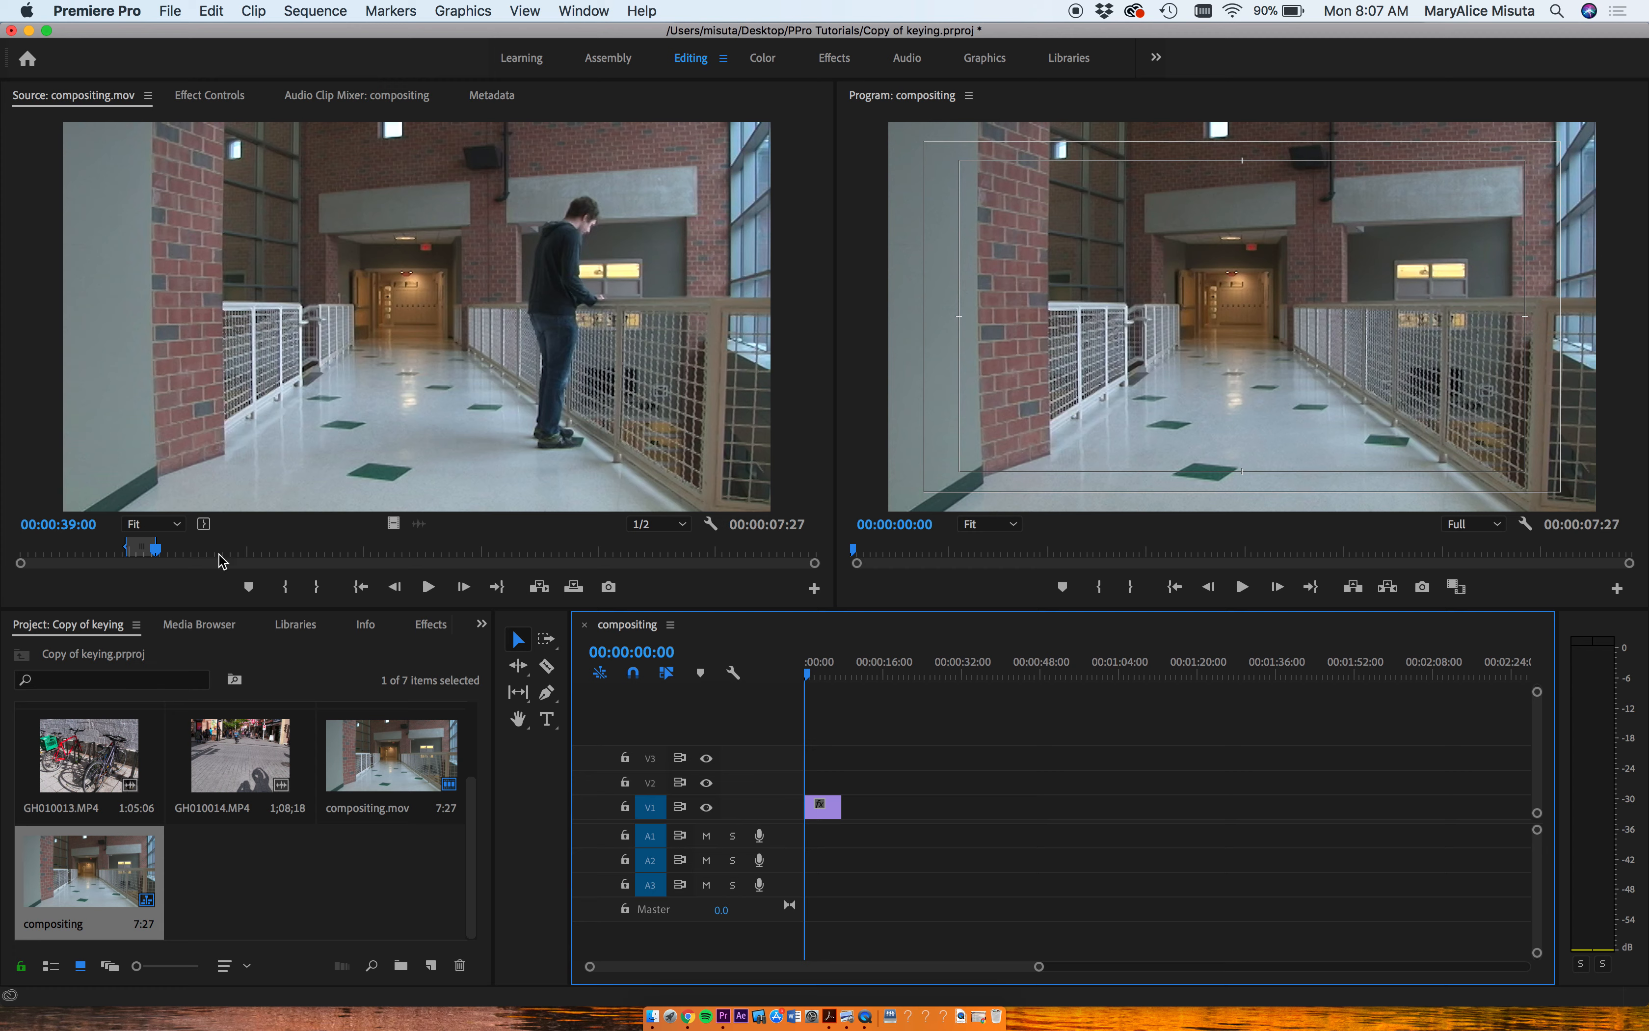
# Mark compositing.mov from 00:00:44:26 to 00:00:48:01 and place that range on V2 above the end of the V1 clip.
pyautogui.click(169, 554)
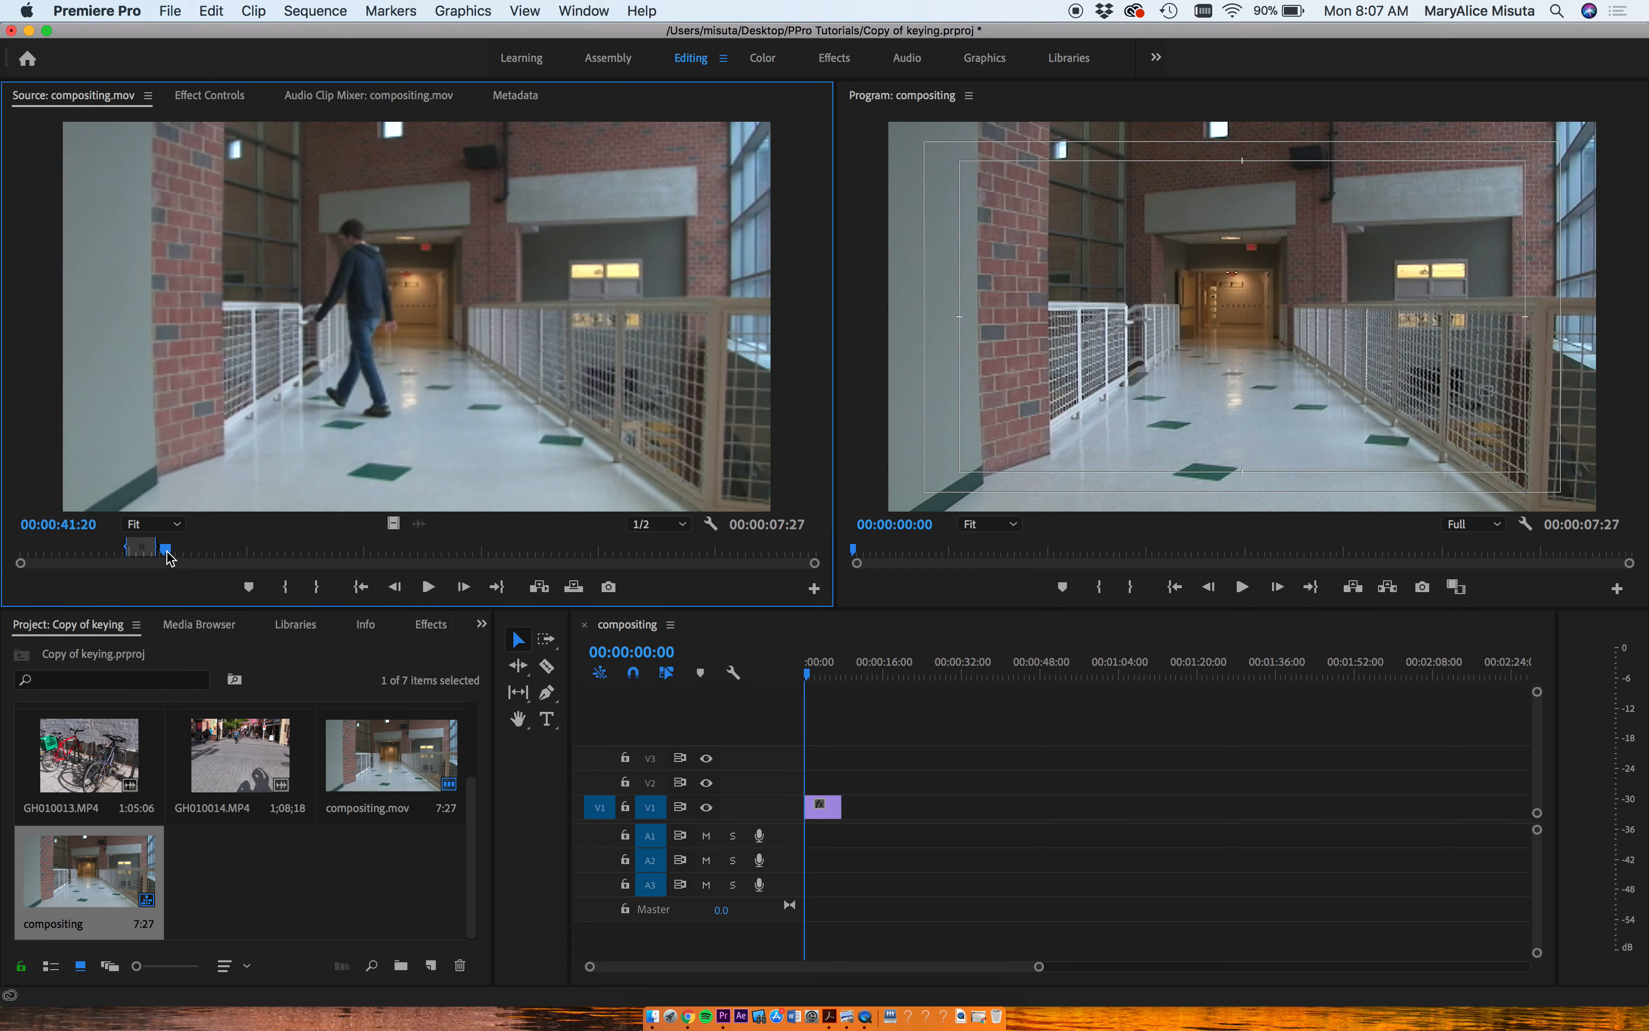
pyautogui.moveTo(171, 558); pyautogui.dragTo(179, 557)
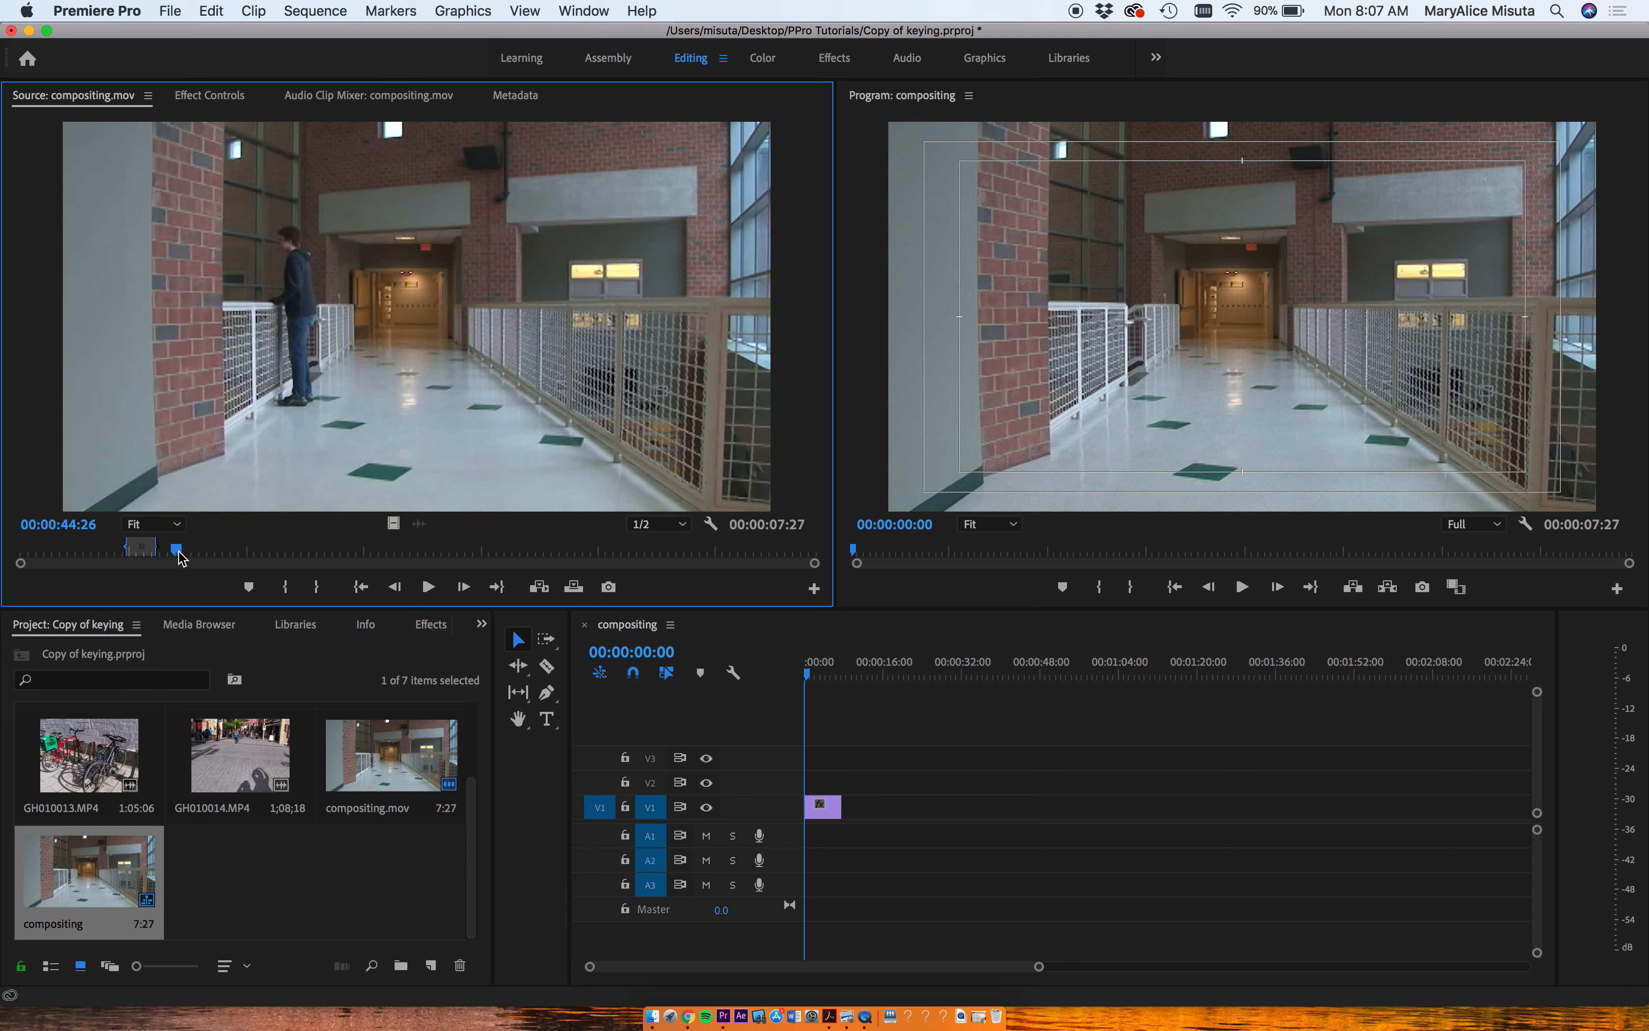
pyautogui.hotkey('alt', 'x')
pyautogui.press('space')
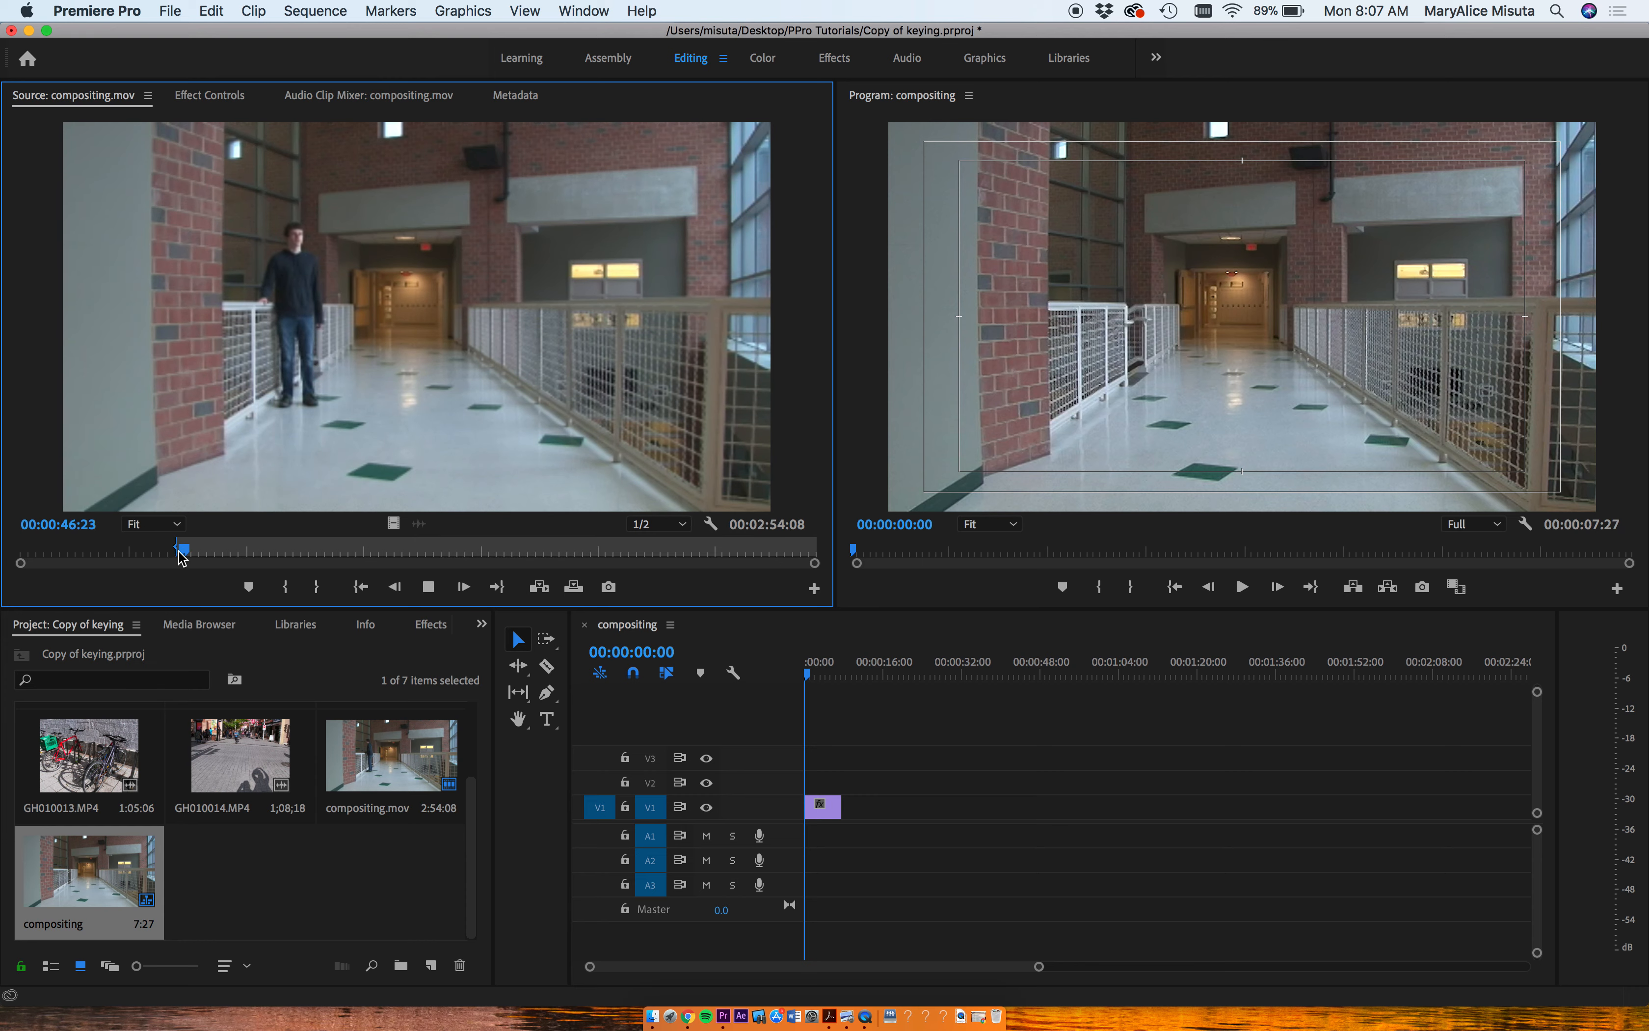
pyautogui.press('space')
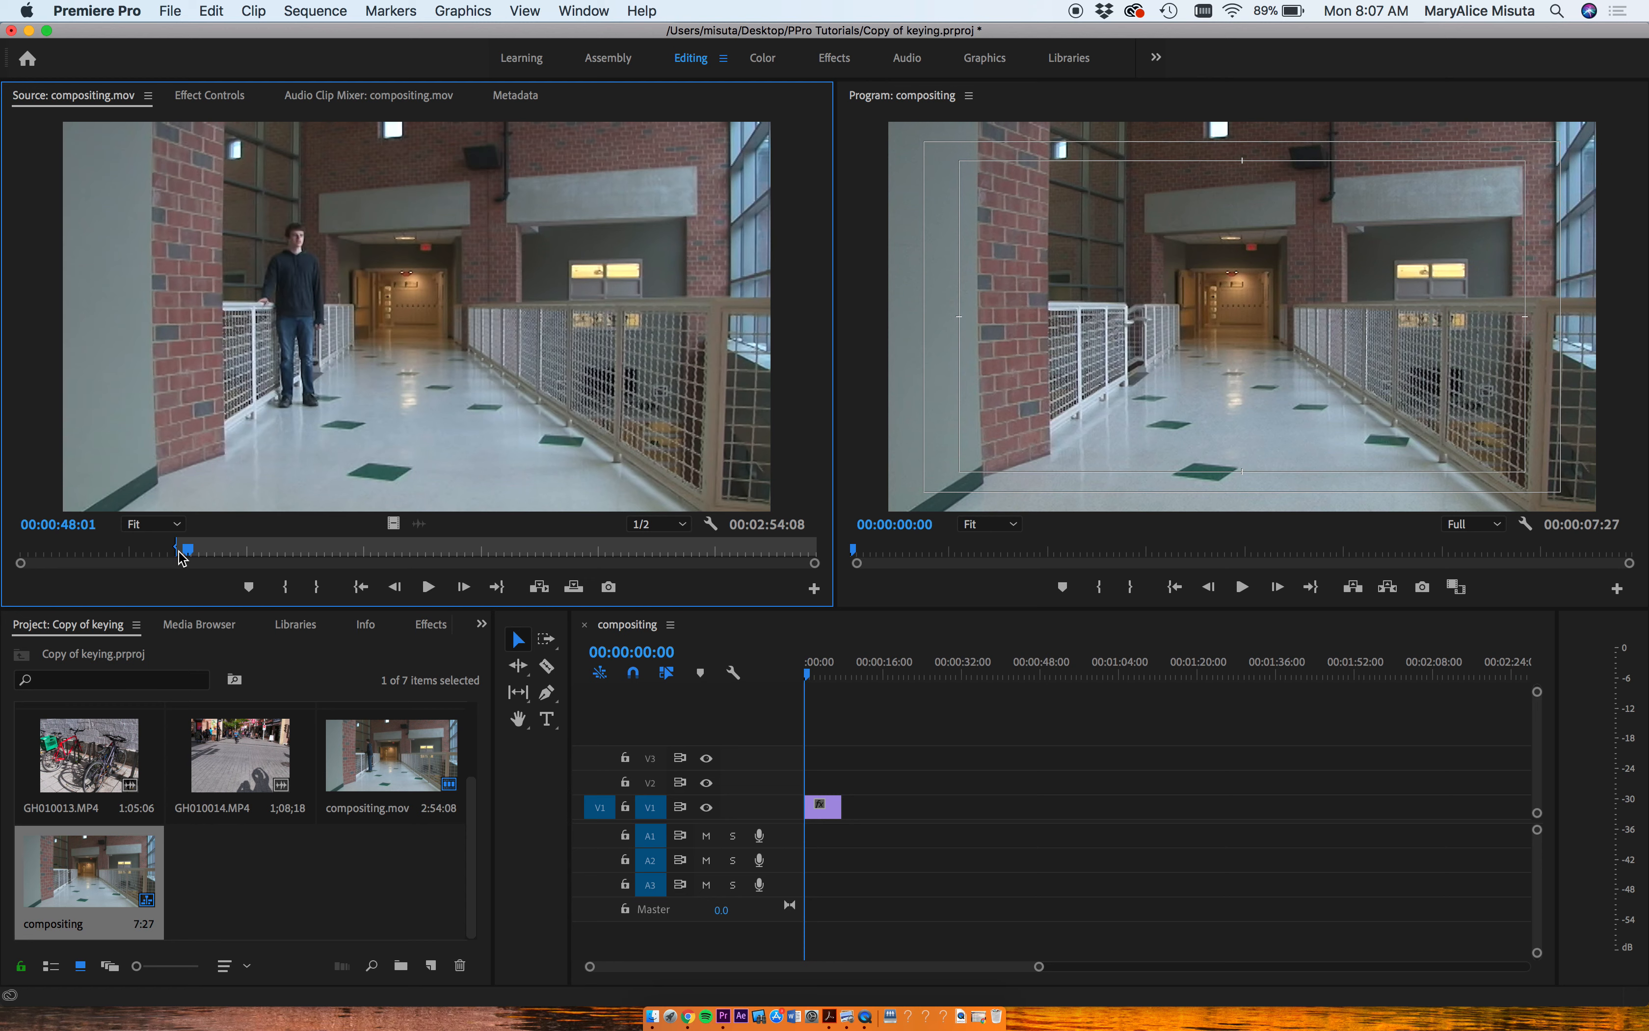
pyautogui.press('i')
pyautogui.moveTo(516, 410); pyautogui.dragTo(823, 772)
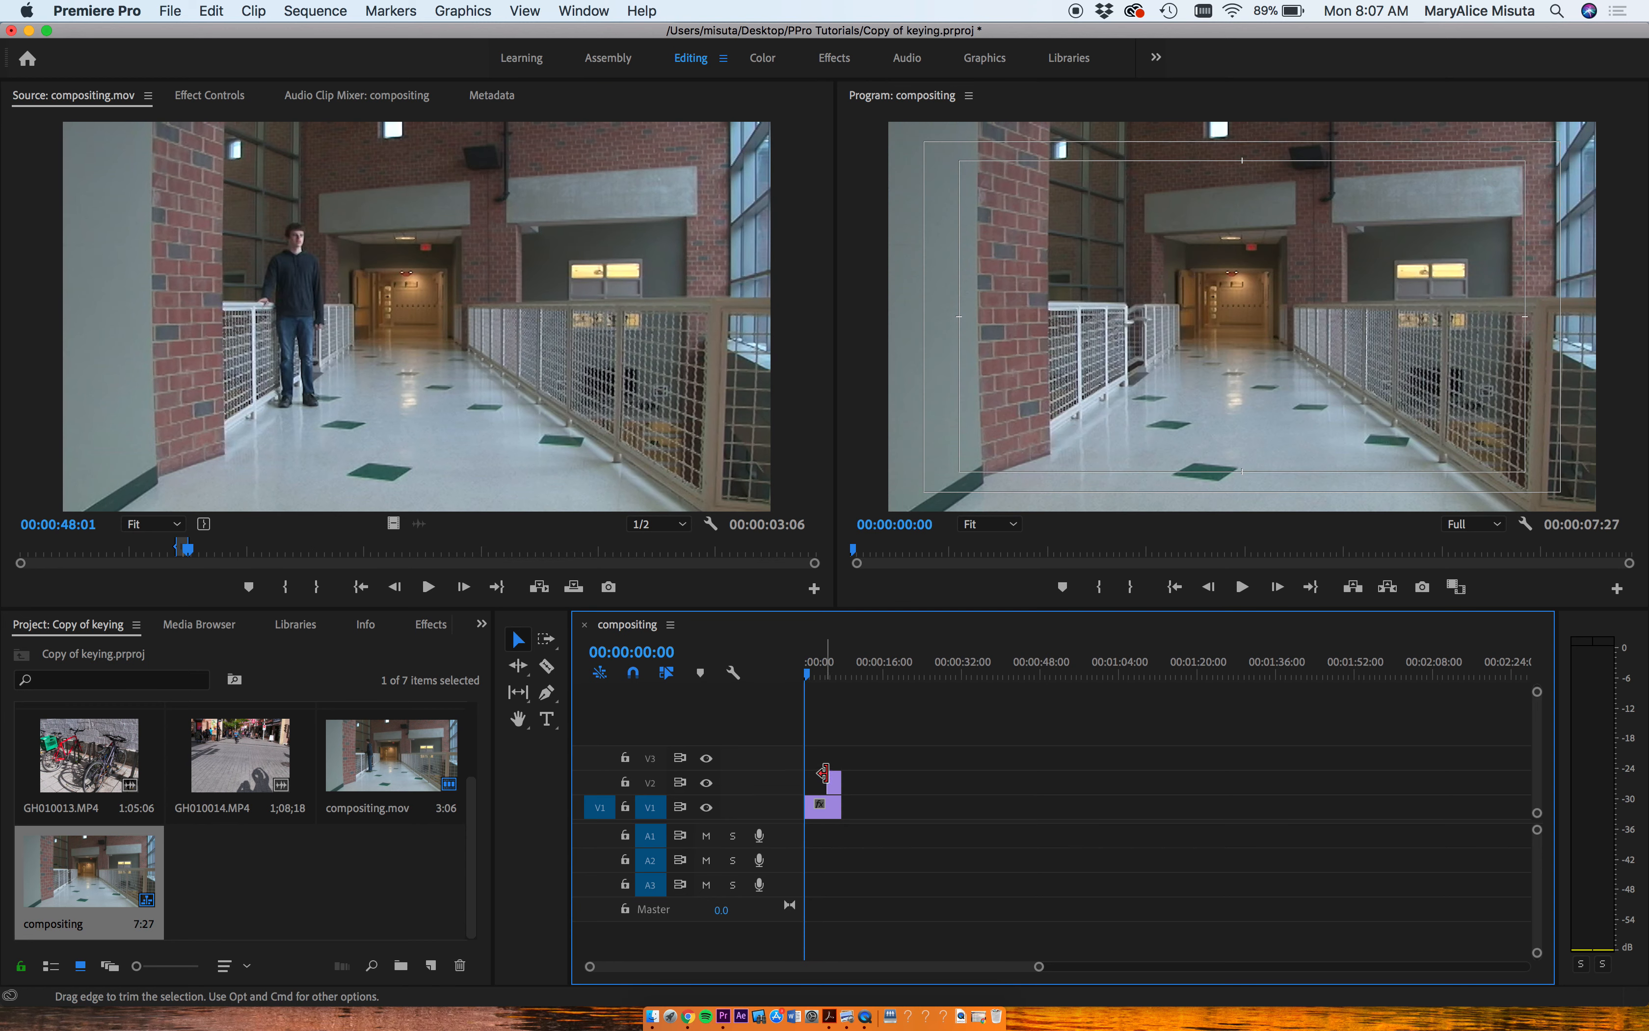
# Scrub the sequence around the start of the V2 clip and park the playhead at 00:00:05:18.
pyautogui.click(822, 676)
pyautogui.moveTo(825, 676); pyautogui.dragTo(827, 676)
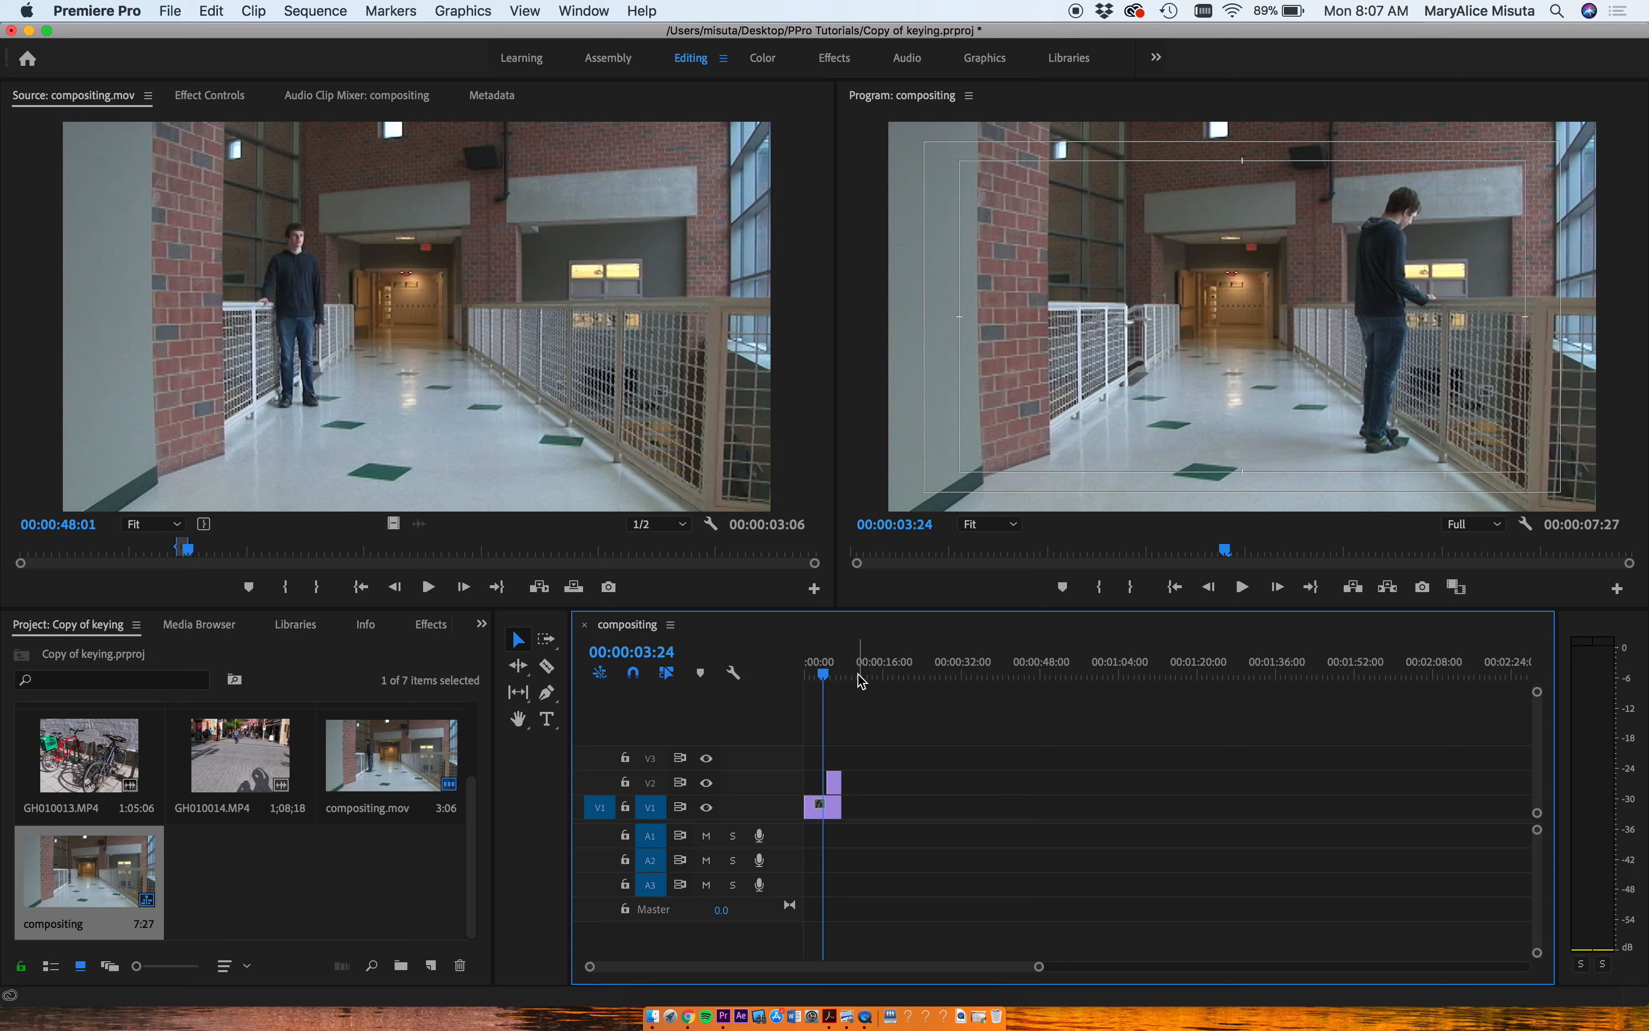
pyautogui.click(832, 675)
pyautogui.moveTo(834, 676); pyautogui.dragTo(828, 680)
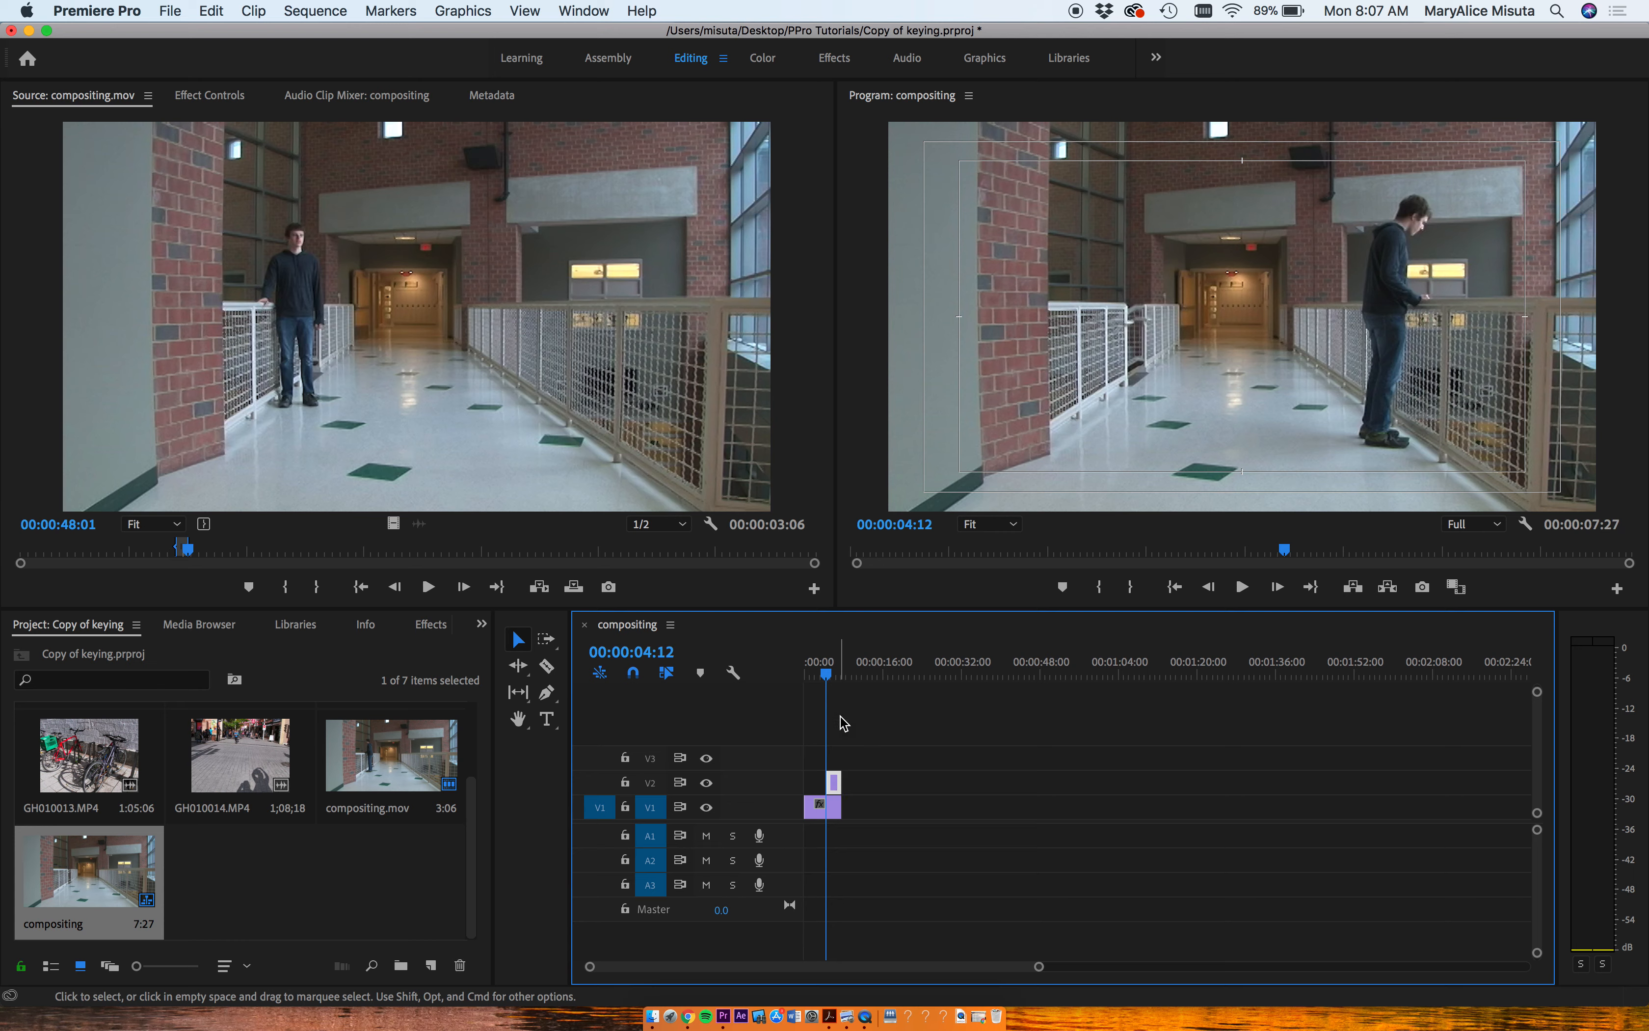
pyautogui.click(831, 676)
pyautogui.click(833, 677)
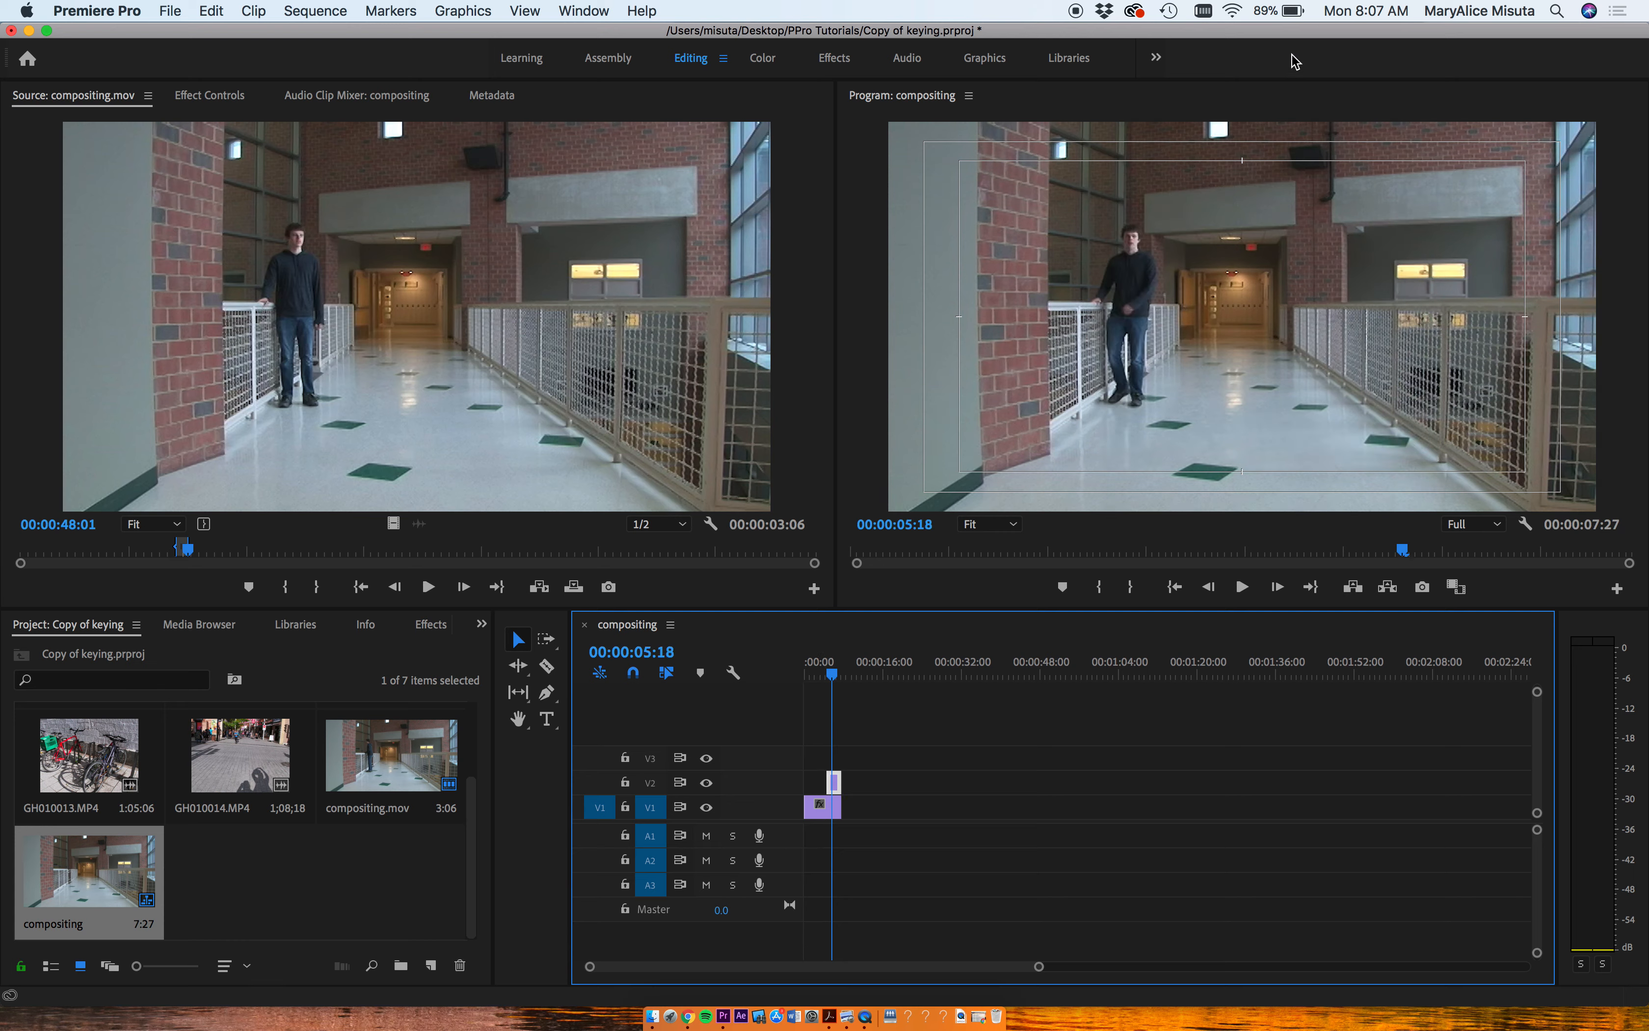
# Find the Crop video effect in the Effects workspace and apply it to the V2 clip.
pyautogui.click(834, 59)
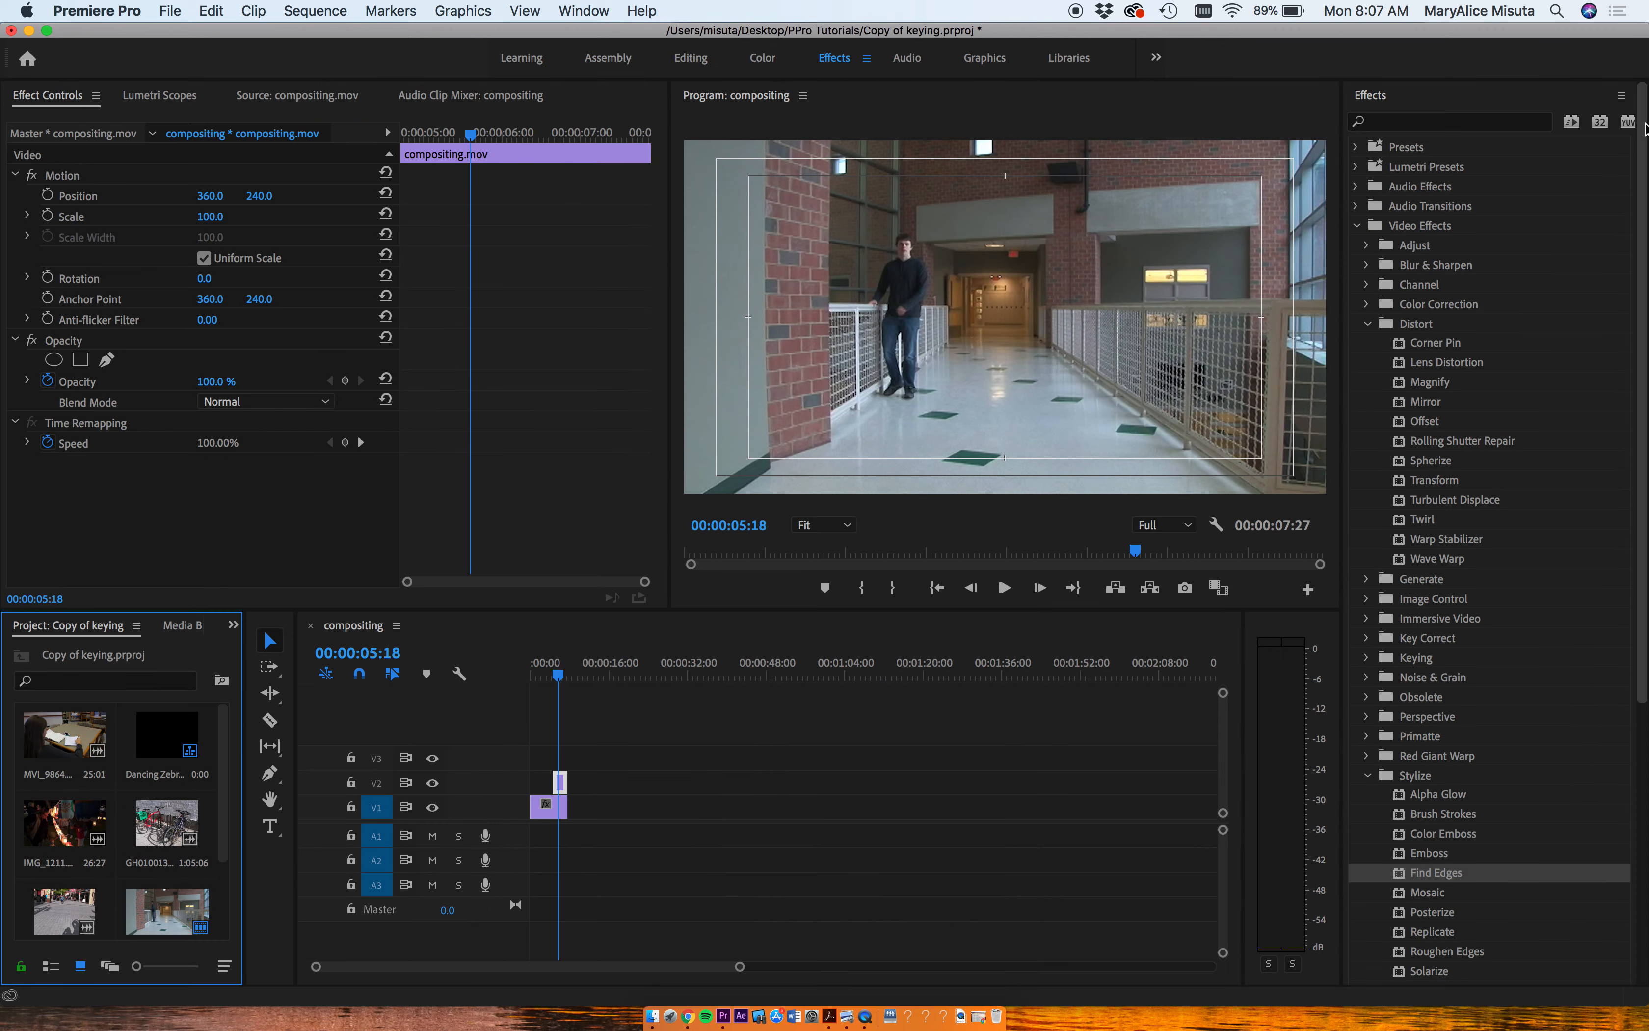
pyautogui.click(1464, 122)
pyautogui.write('crop')
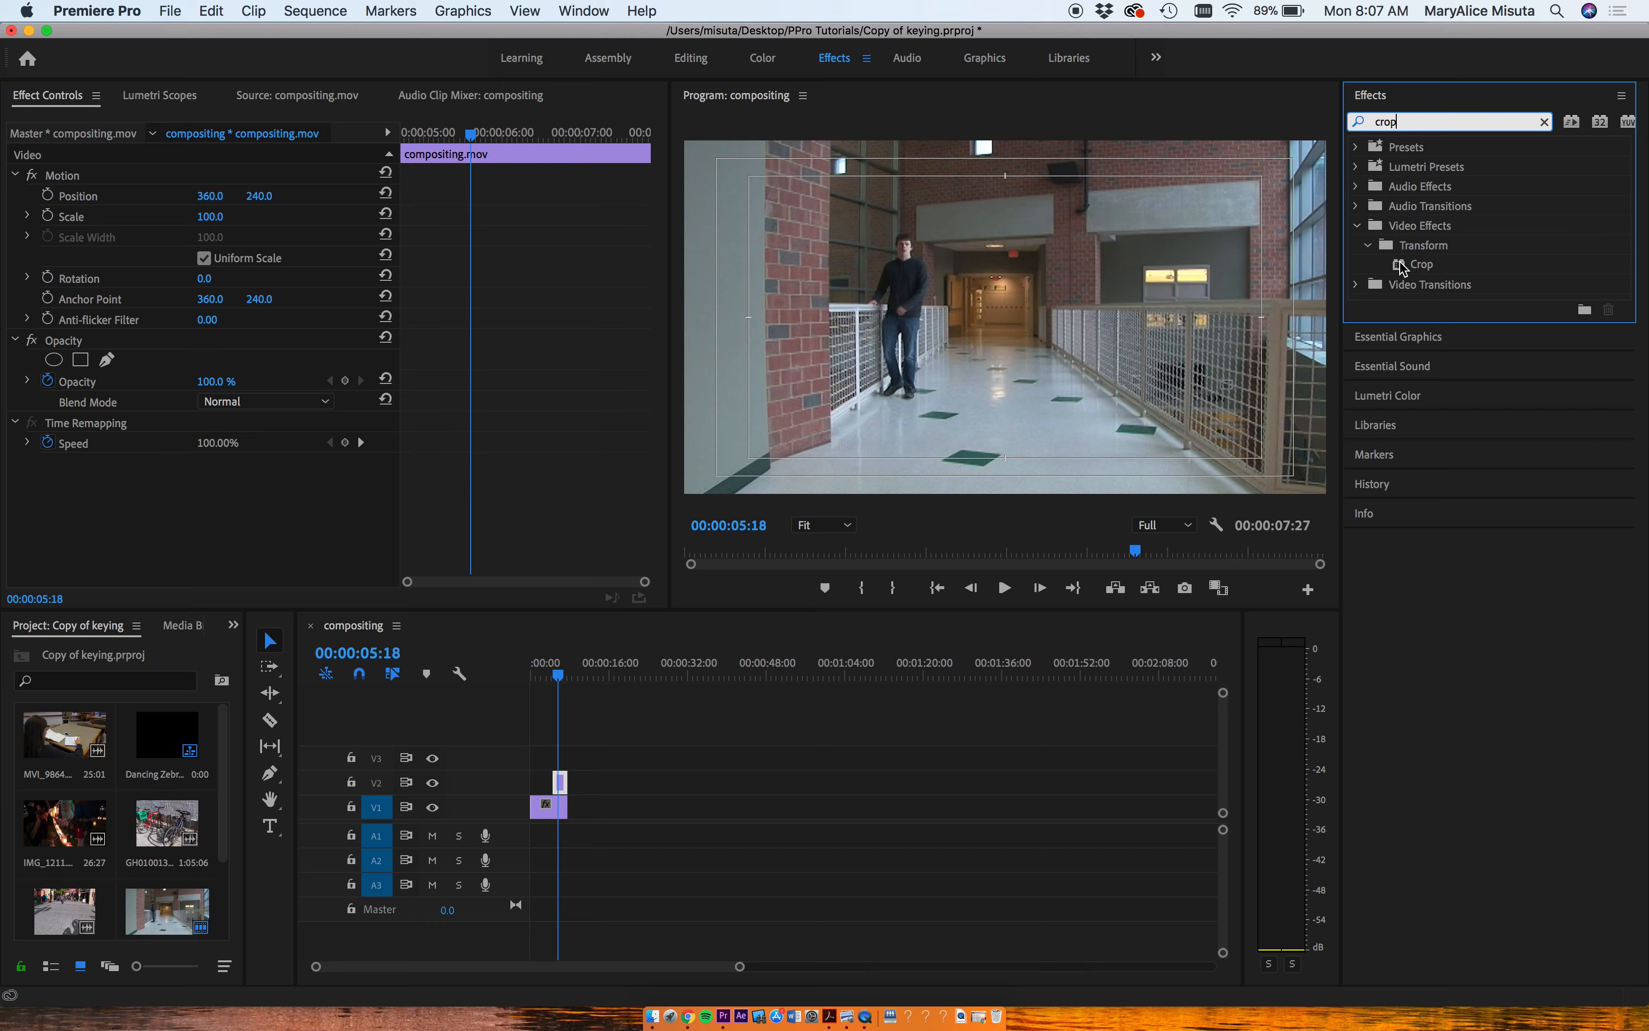
pyautogui.moveTo(1405, 266); pyautogui.dragTo(563, 788)
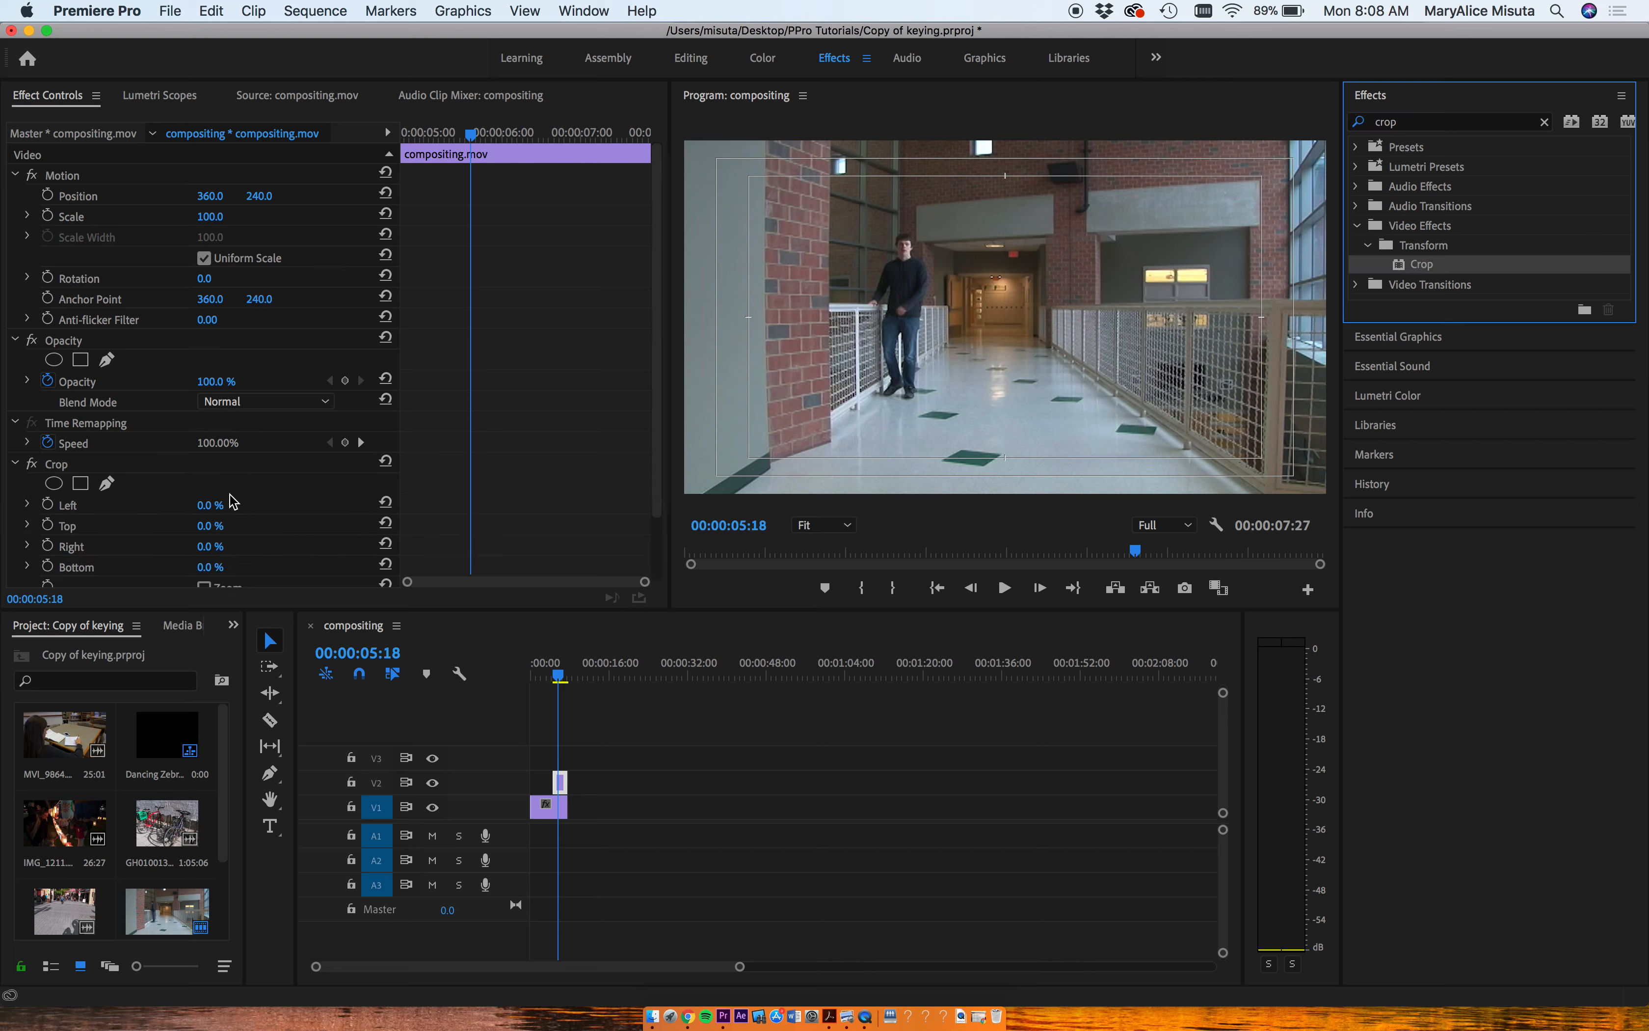
# Set the V2 clip's Crop Right value to 60% so the man from the V1 clip shows beside the other.
pyautogui.moveTo(208, 551); pyautogui.dragTo(265, 550)
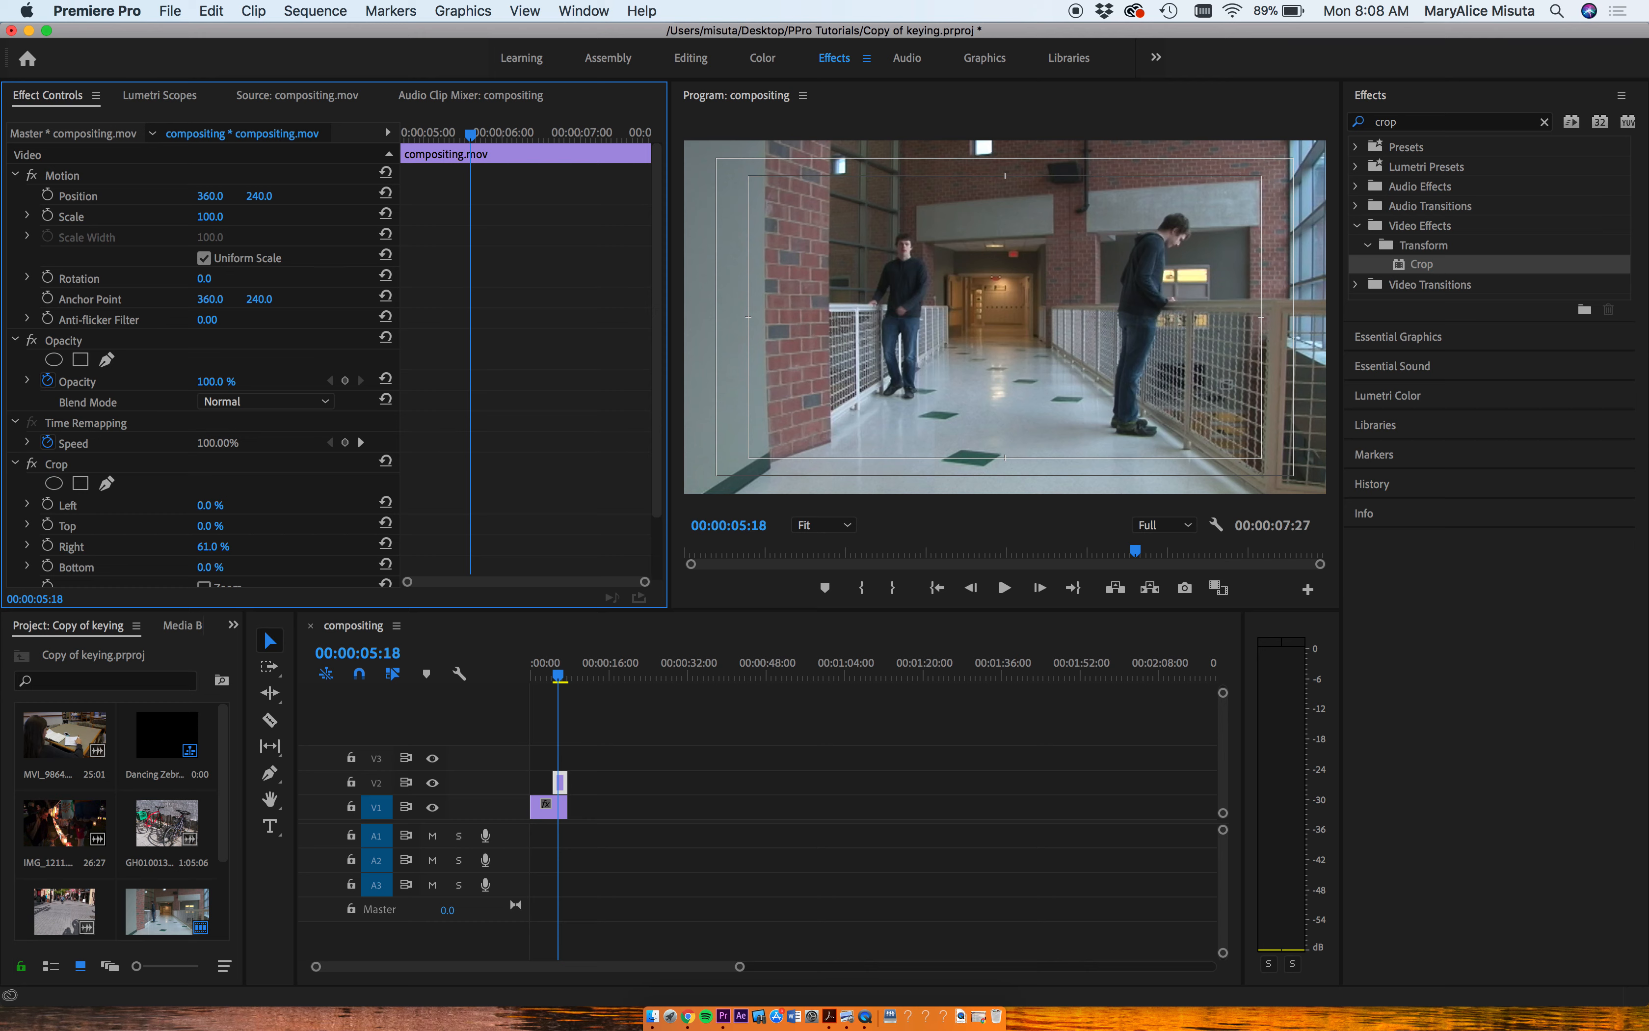
pyautogui.moveTo(266, 551); pyautogui.dragTo(261, 551)
pyautogui.click(225, 546)
pyautogui.click(283, 538)
pyautogui.click(213, 546)
pyautogui.click(302, 538)
pyautogui.click(157, 512)
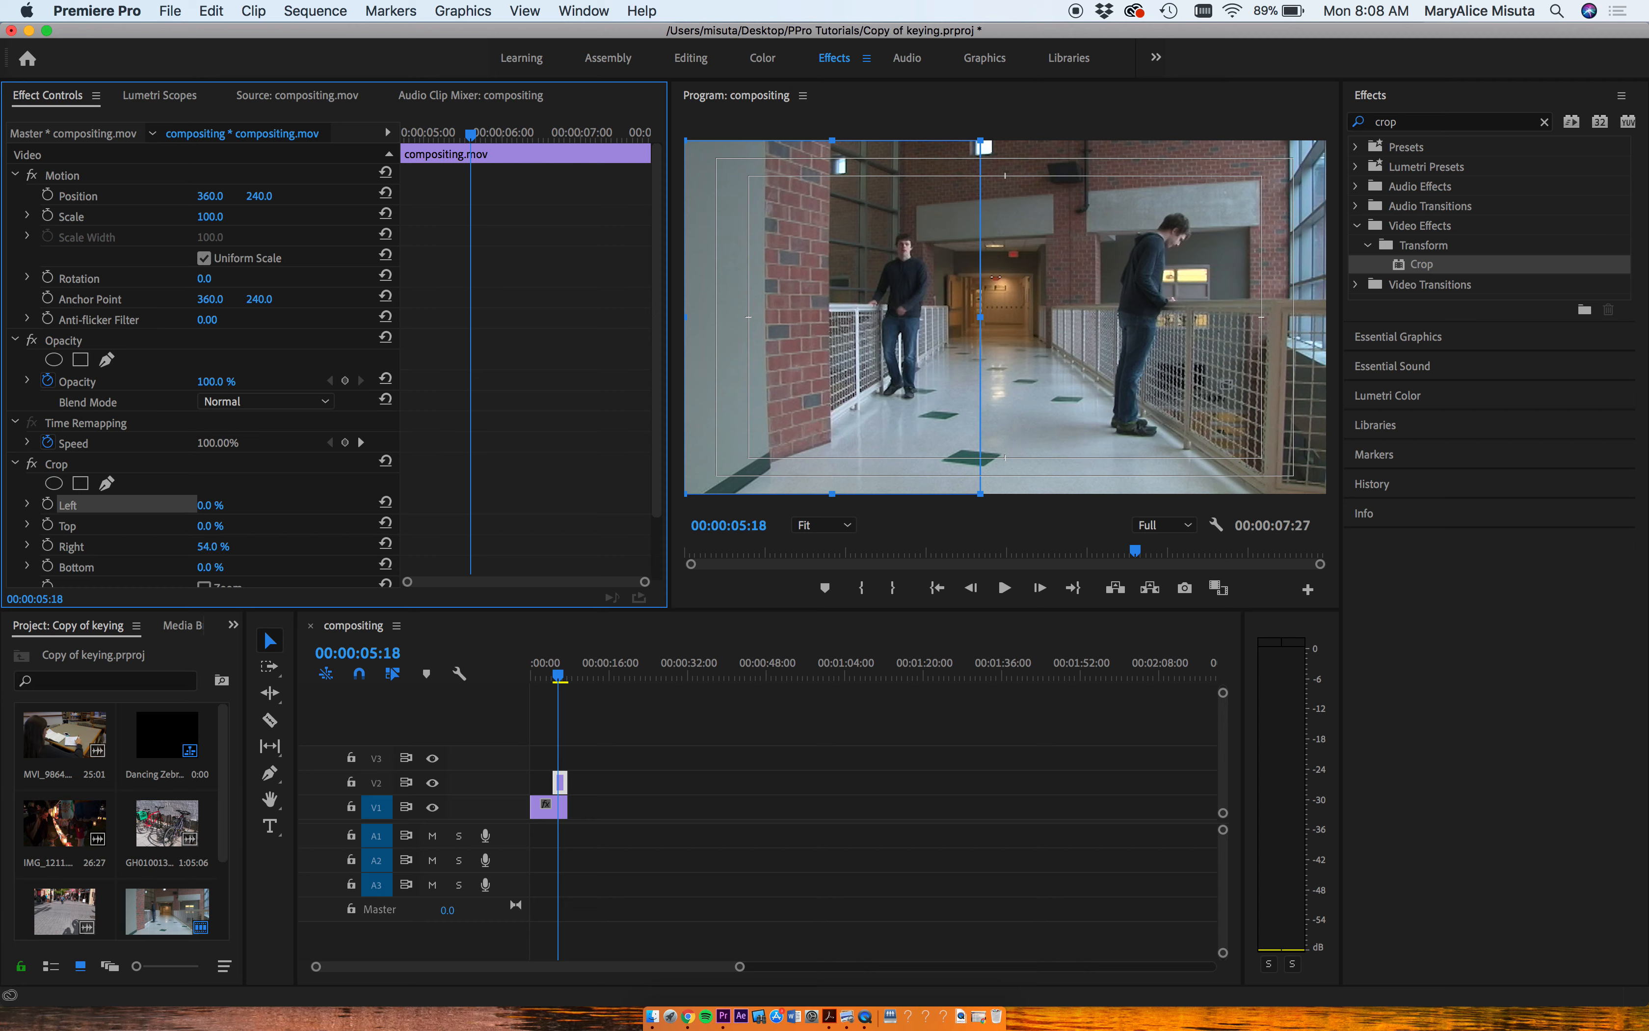
pyautogui.moveTo(214, 547); pyautogui.dragTo(220, 547)
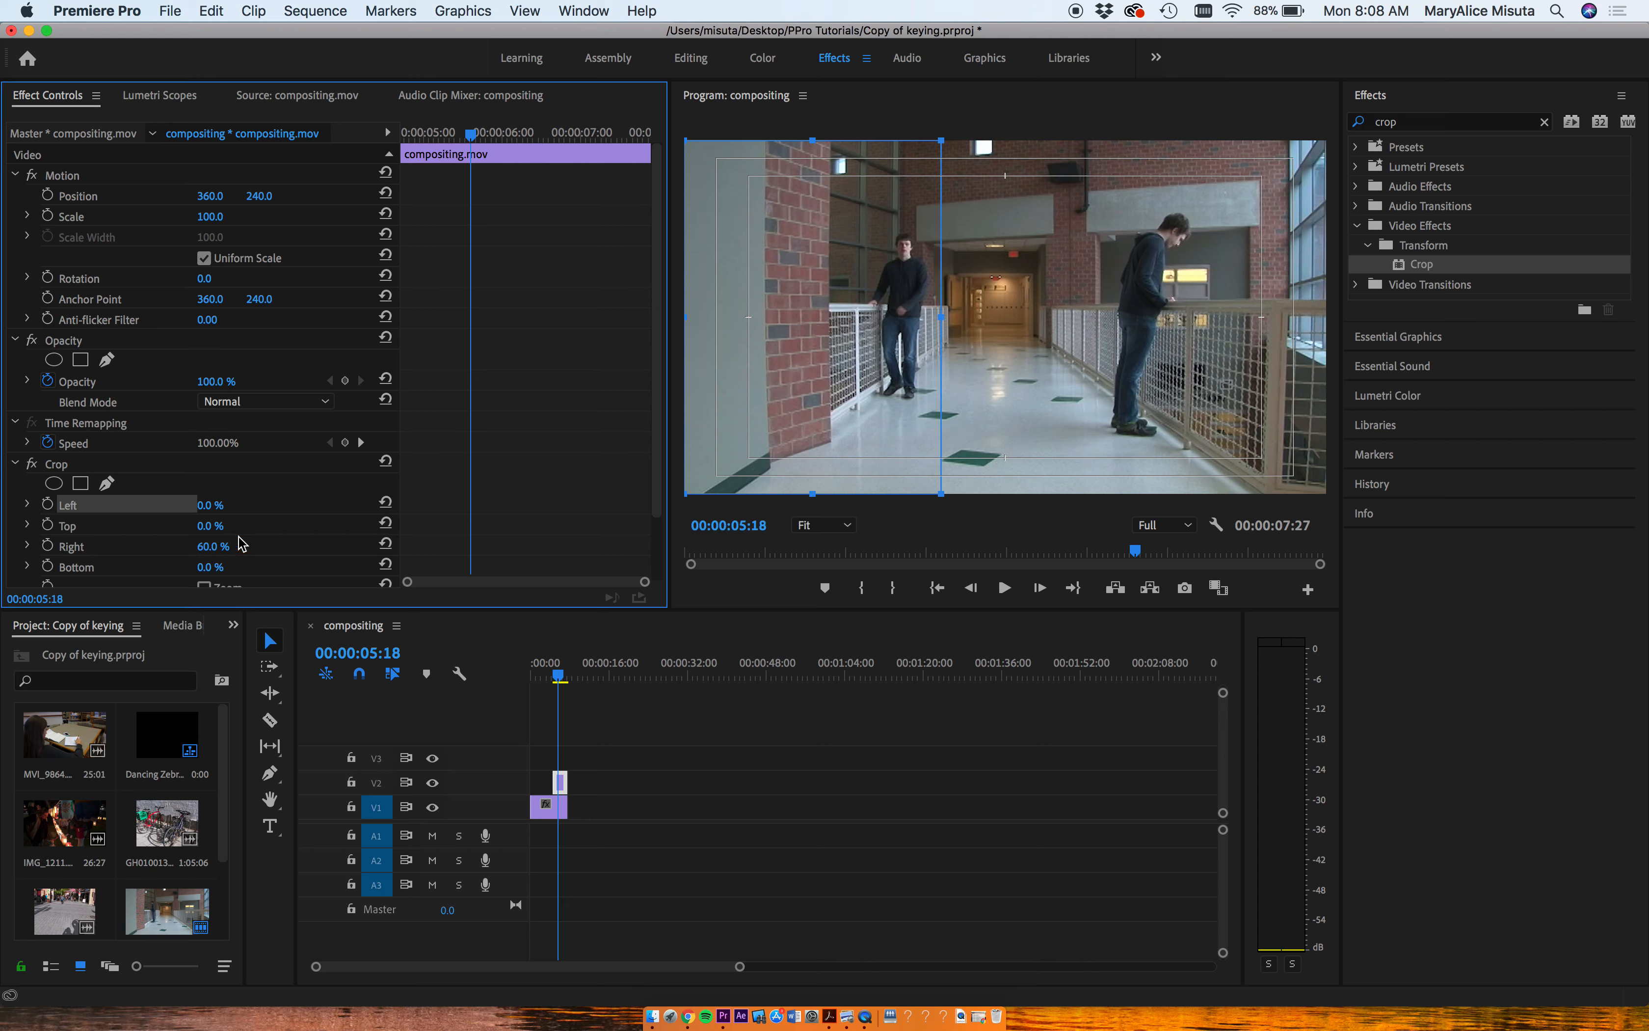
# Set the Edge Feather of the V2 clip's Crop effect to 33.
pyautogui.scroll(-3, 317, 526)
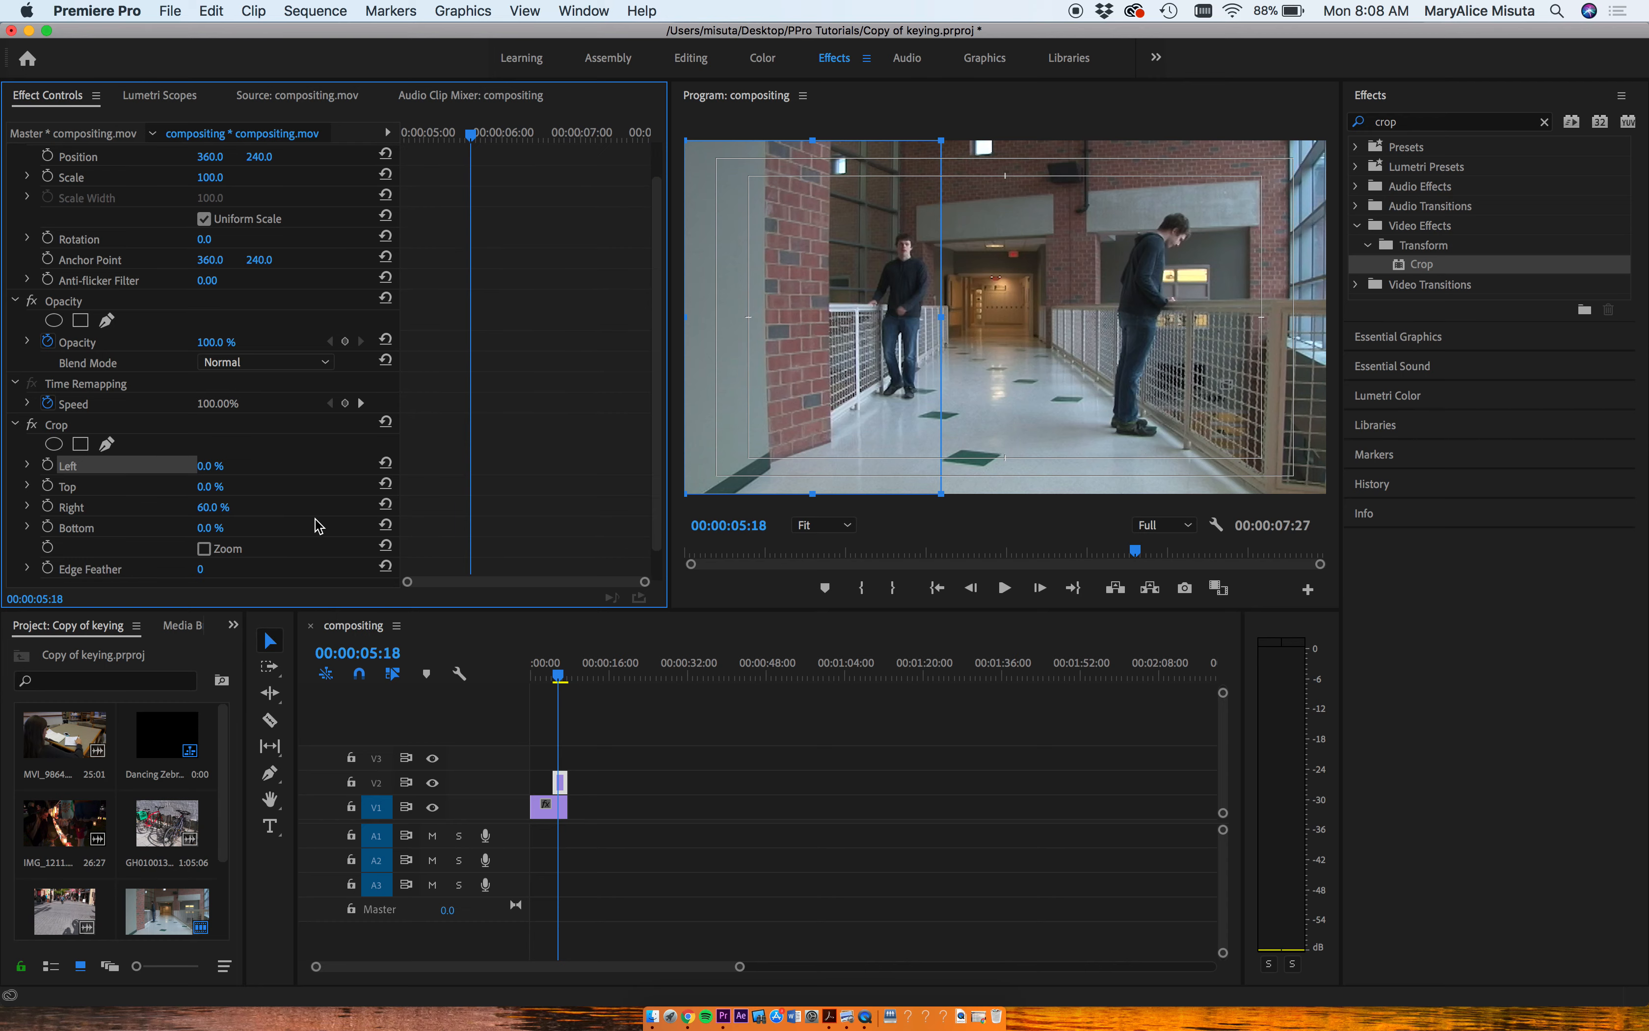
pyautogui.click(632, 714)
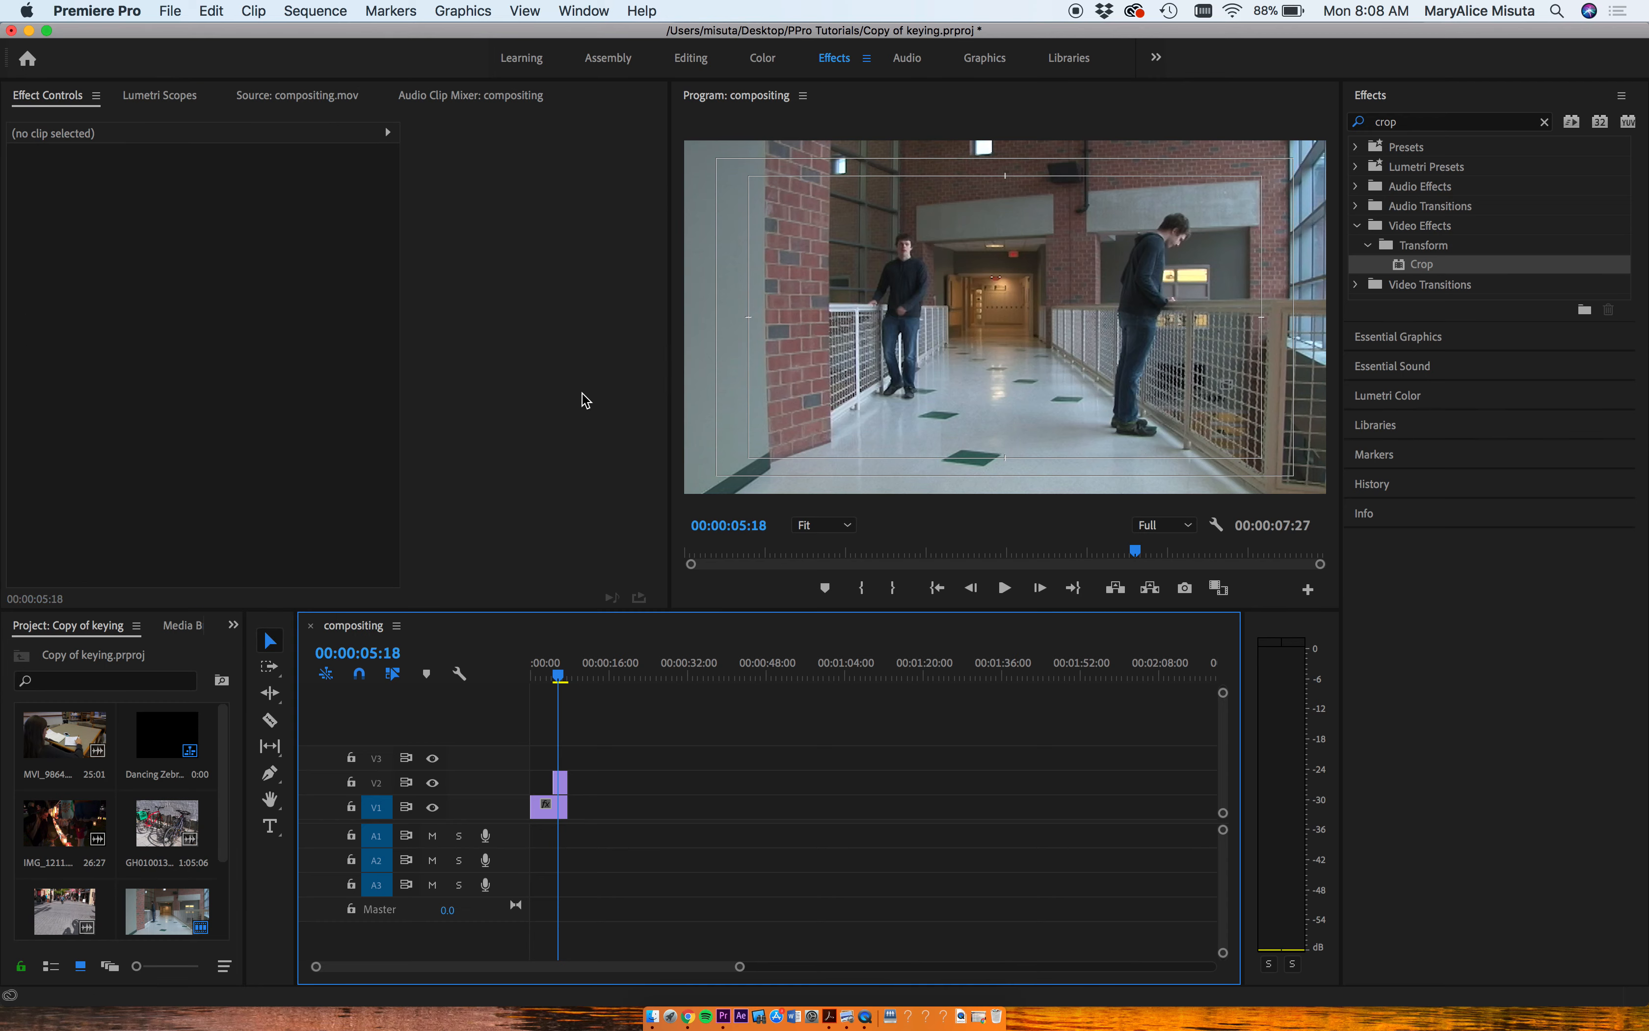
pyautogui.click(560, 783)
pyautogui.scroll(-3, 315, 513)
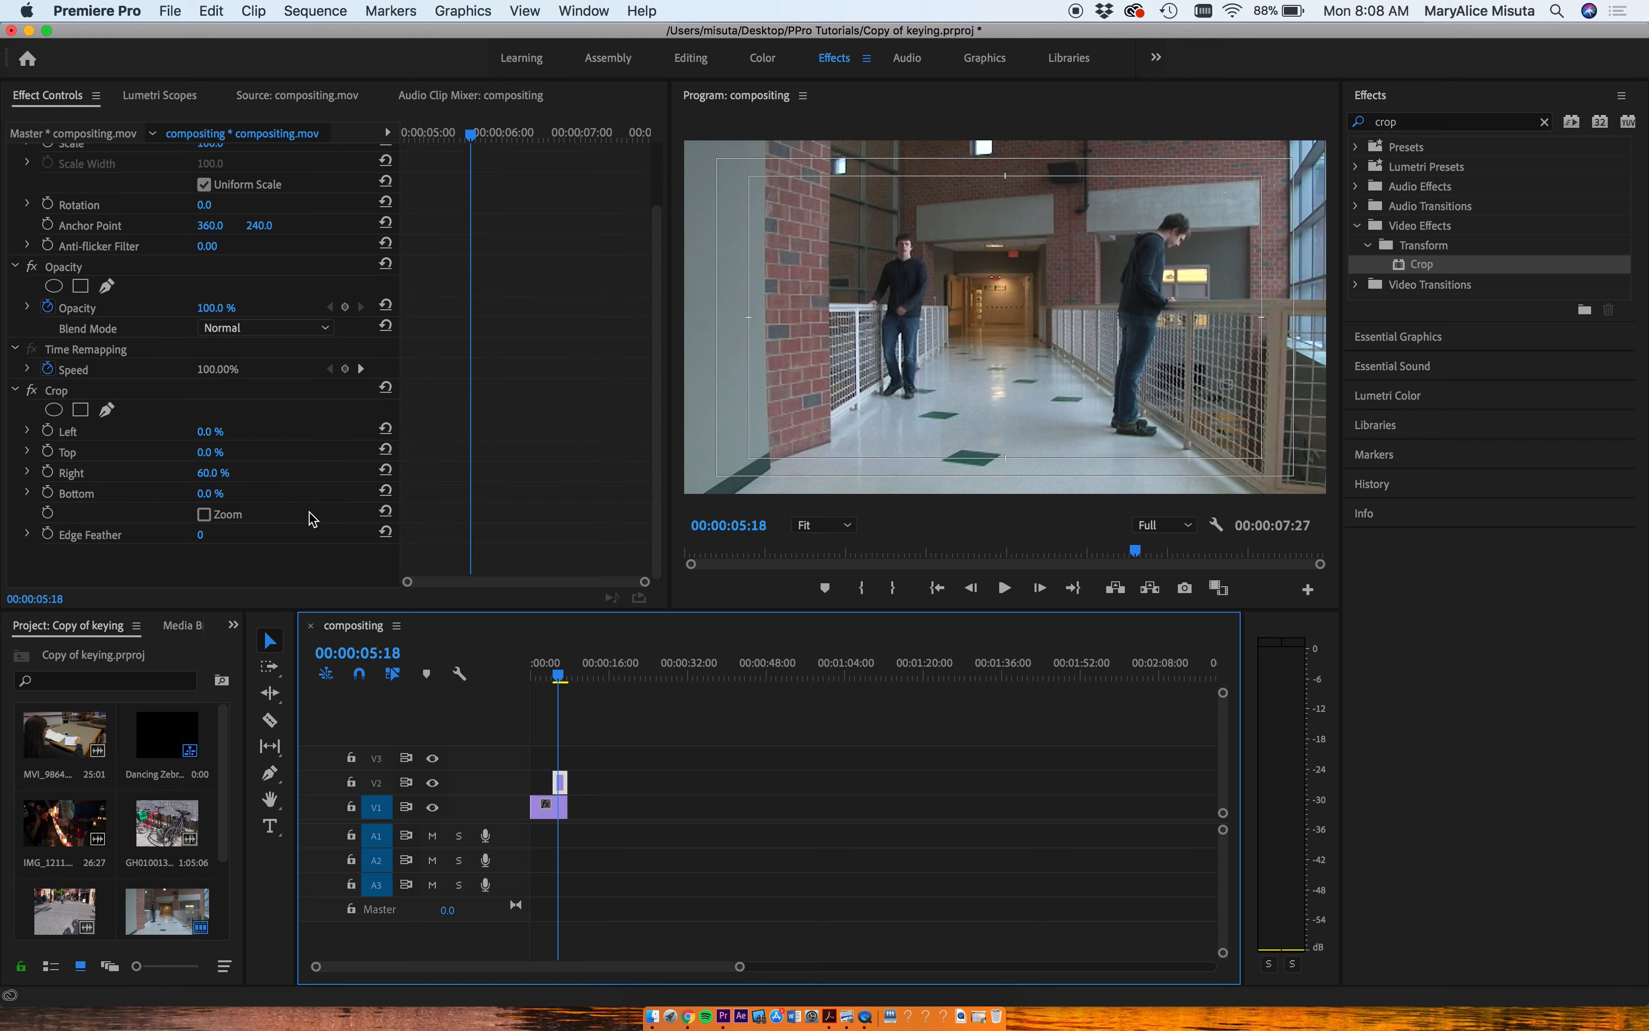
pyautogui.moveTo(200, 536); pyautogui.dragTo(202, 536)
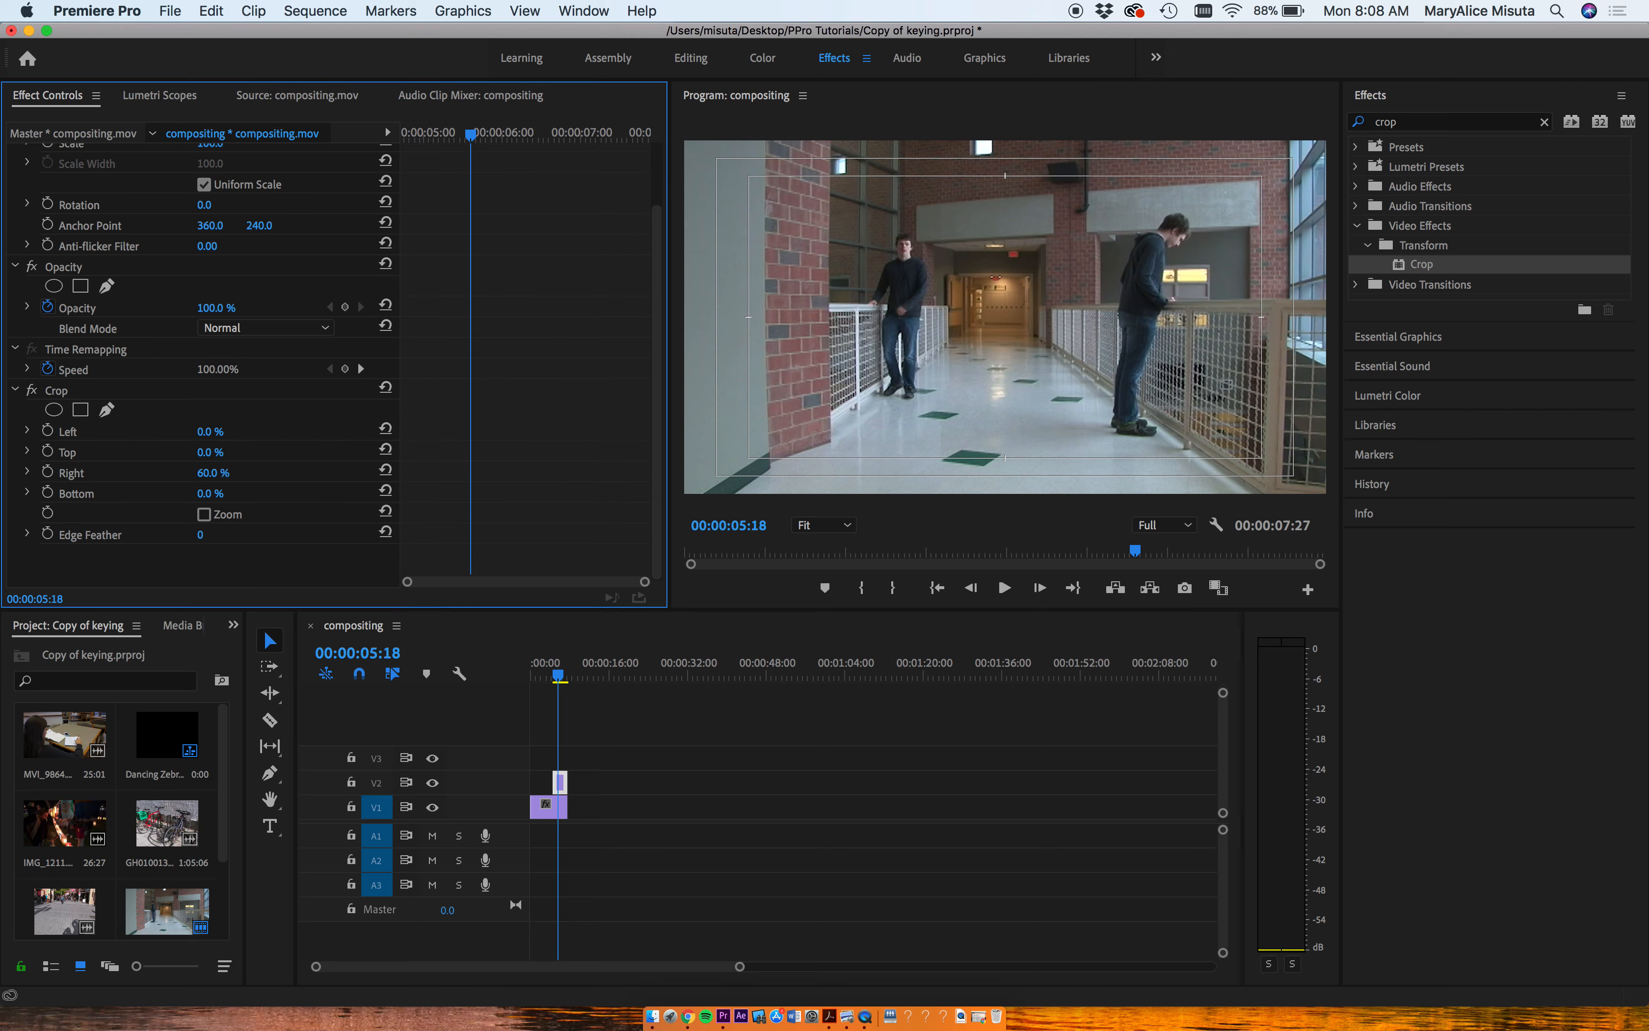
pyautogui.click(224, 532)
pyautogui.write('5')
pyautogui.press('Return')
# Play the sequence from near its beginning to check the feathered crop composite.
pyautogui.moveTo(562, 678); pyautogui.dragTo(535, 682)
pyautogui.press('space')
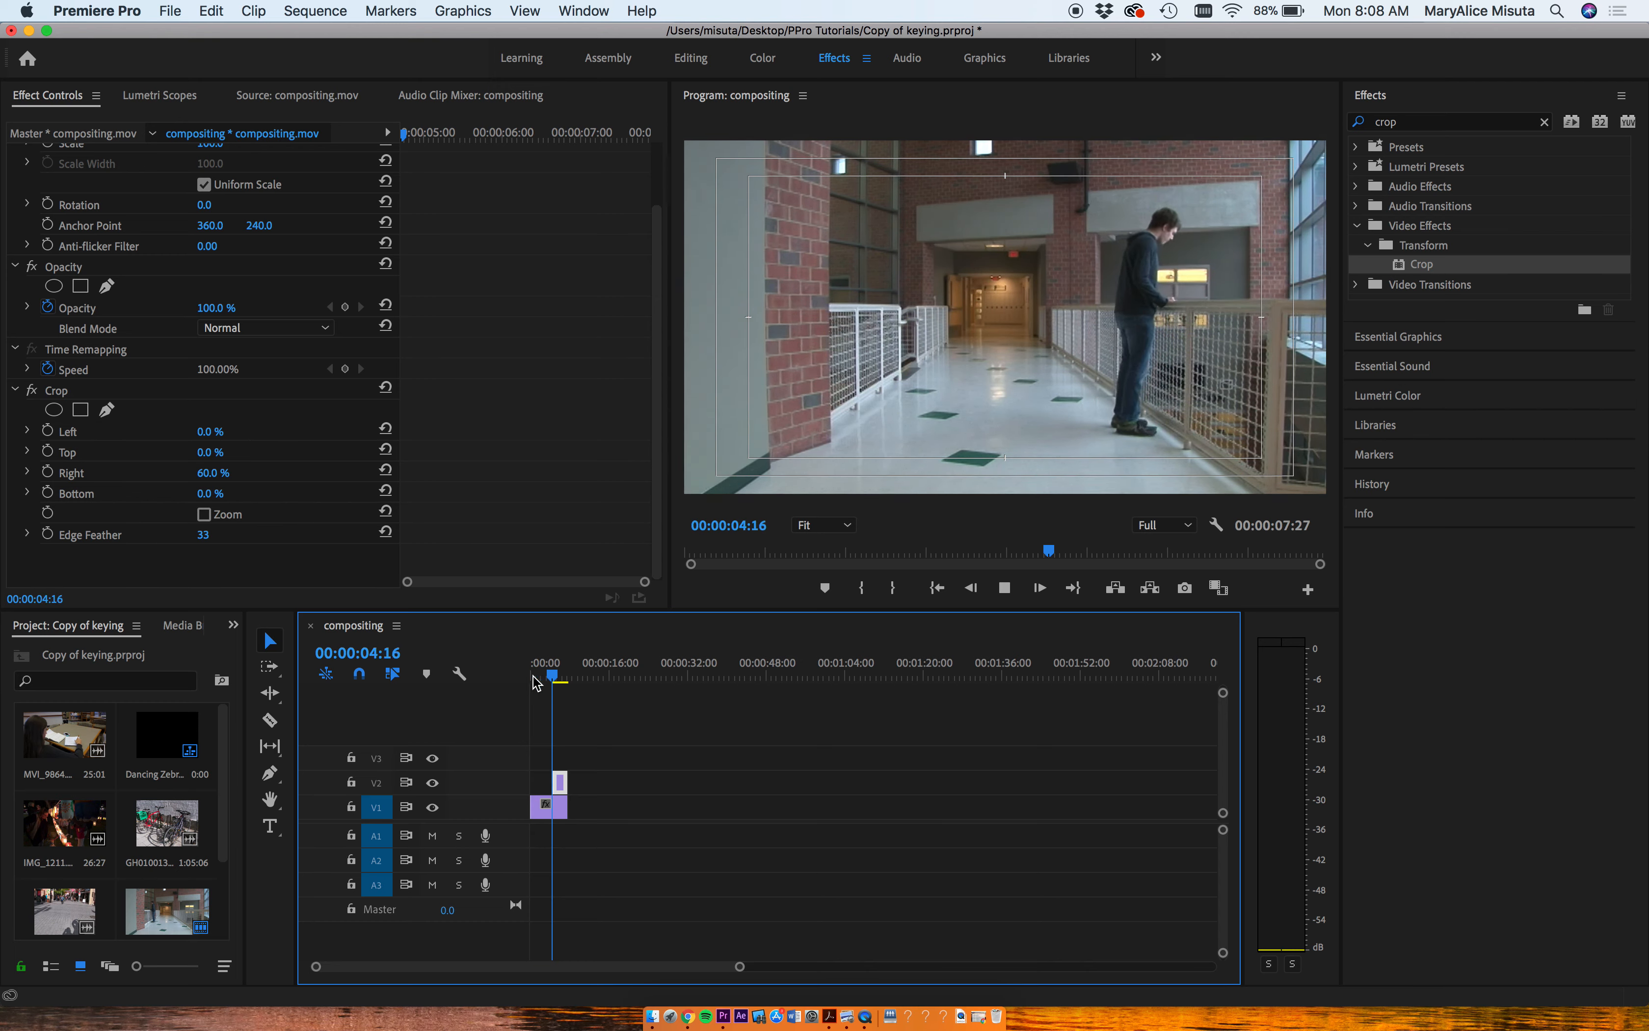
pyautogui.press('space')
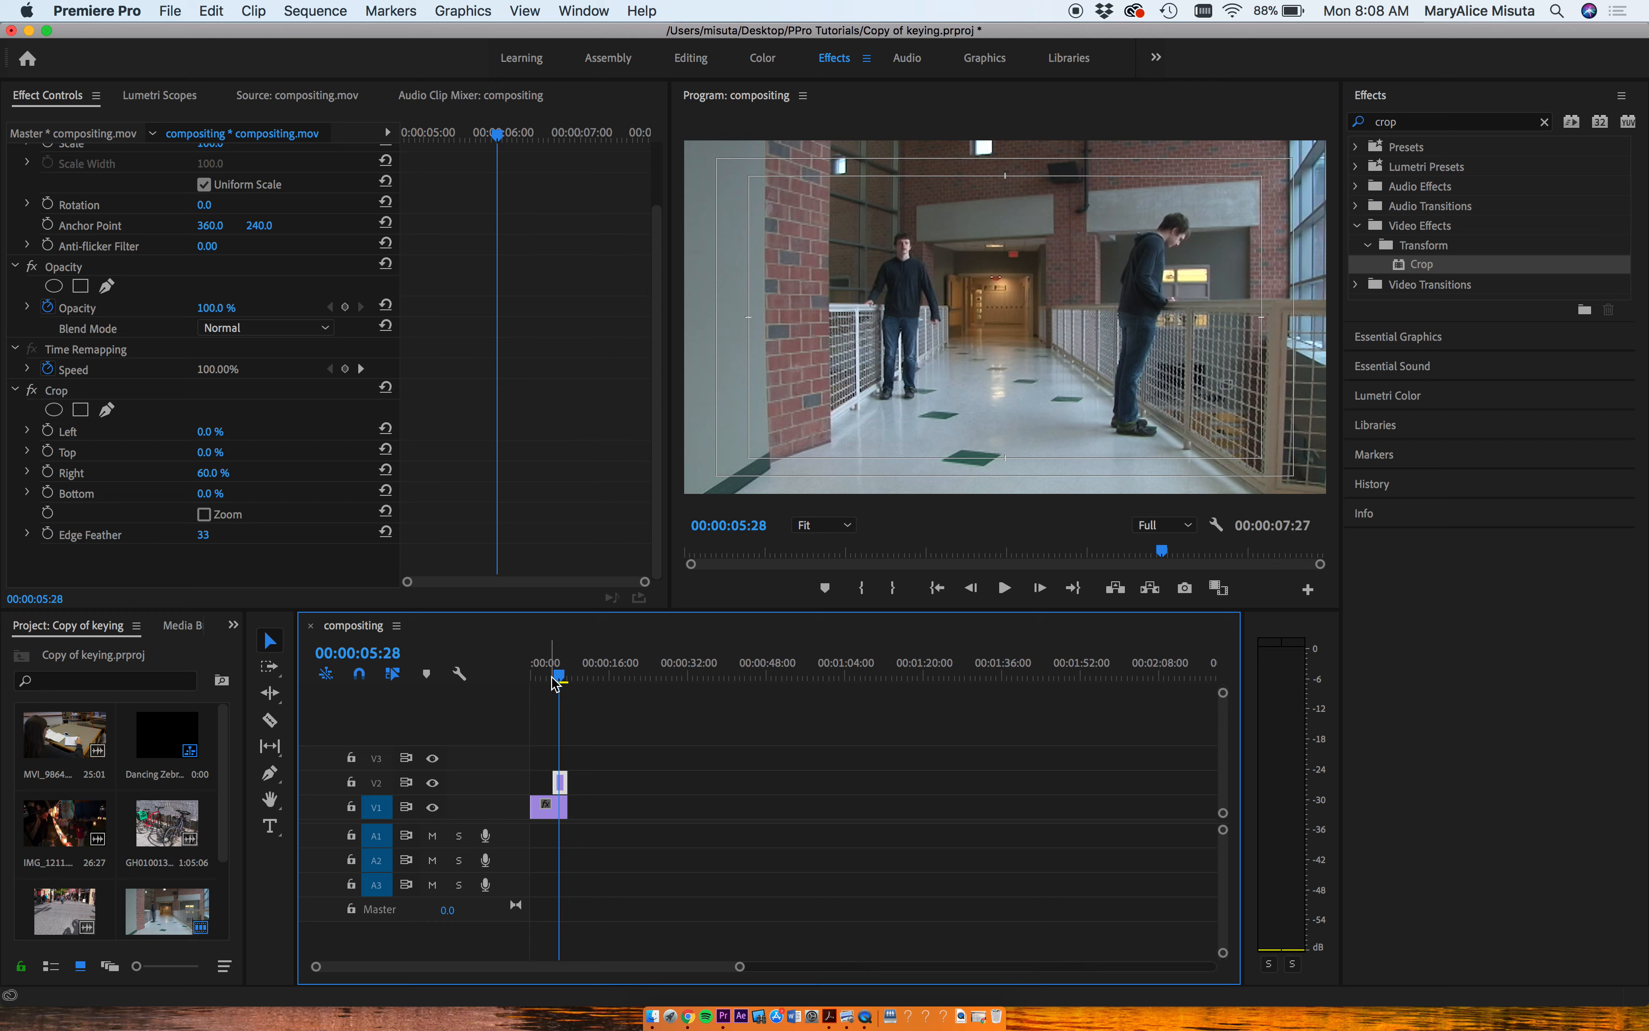
# Enlarge the Video 2 track and add two opacity keyframes near the V2 clip's start, lowering the first to fade the clip in.
pyautogui.press('=')
pyautogui.press('=')
pyautogui.press('=')
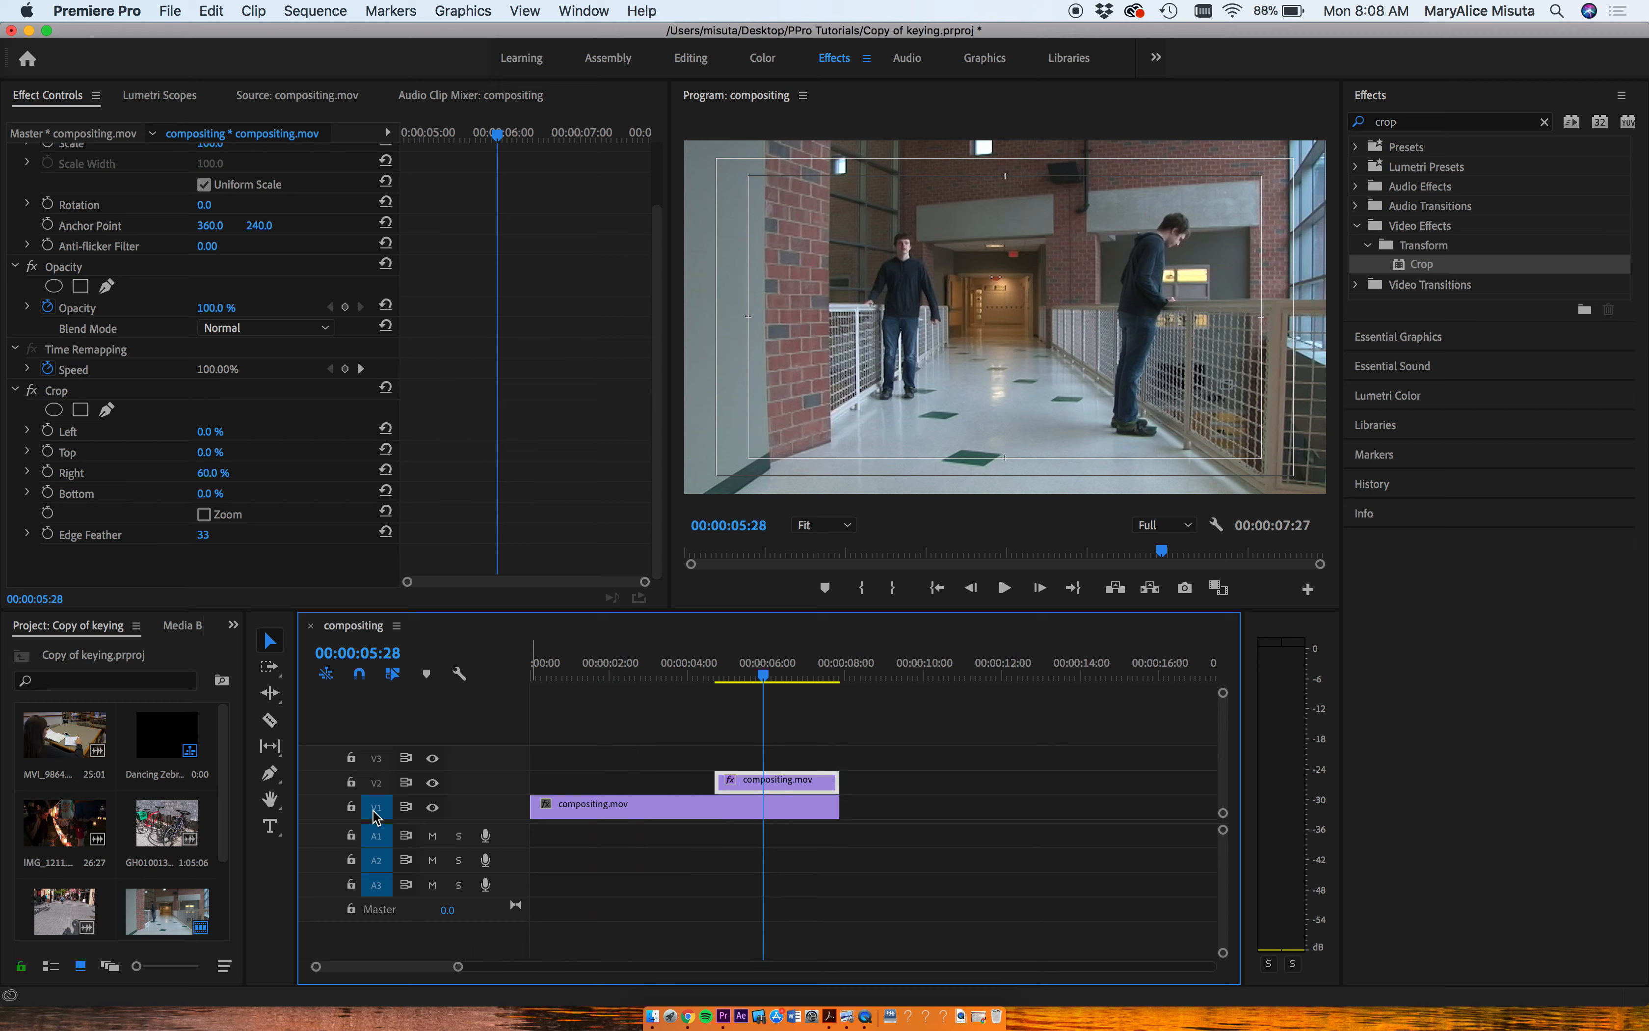
pyautogui.moveTo(396, 773); pyautogui.dragTo(397, 724)
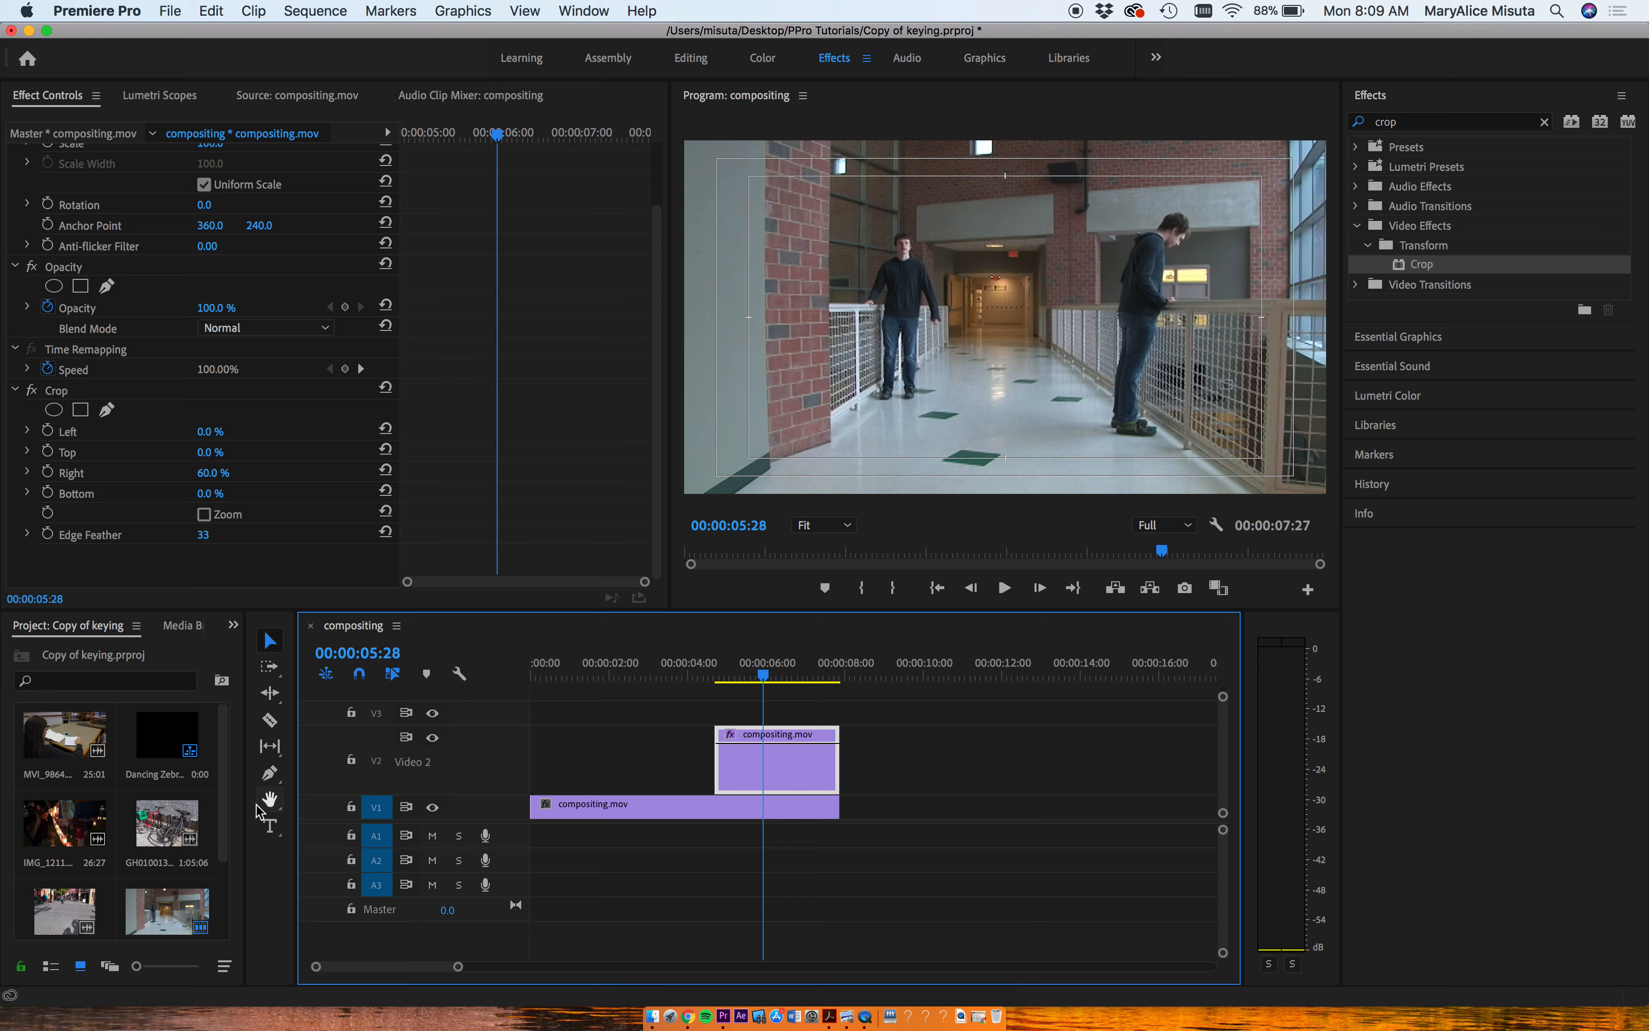
pyautogui.click(270, 774)
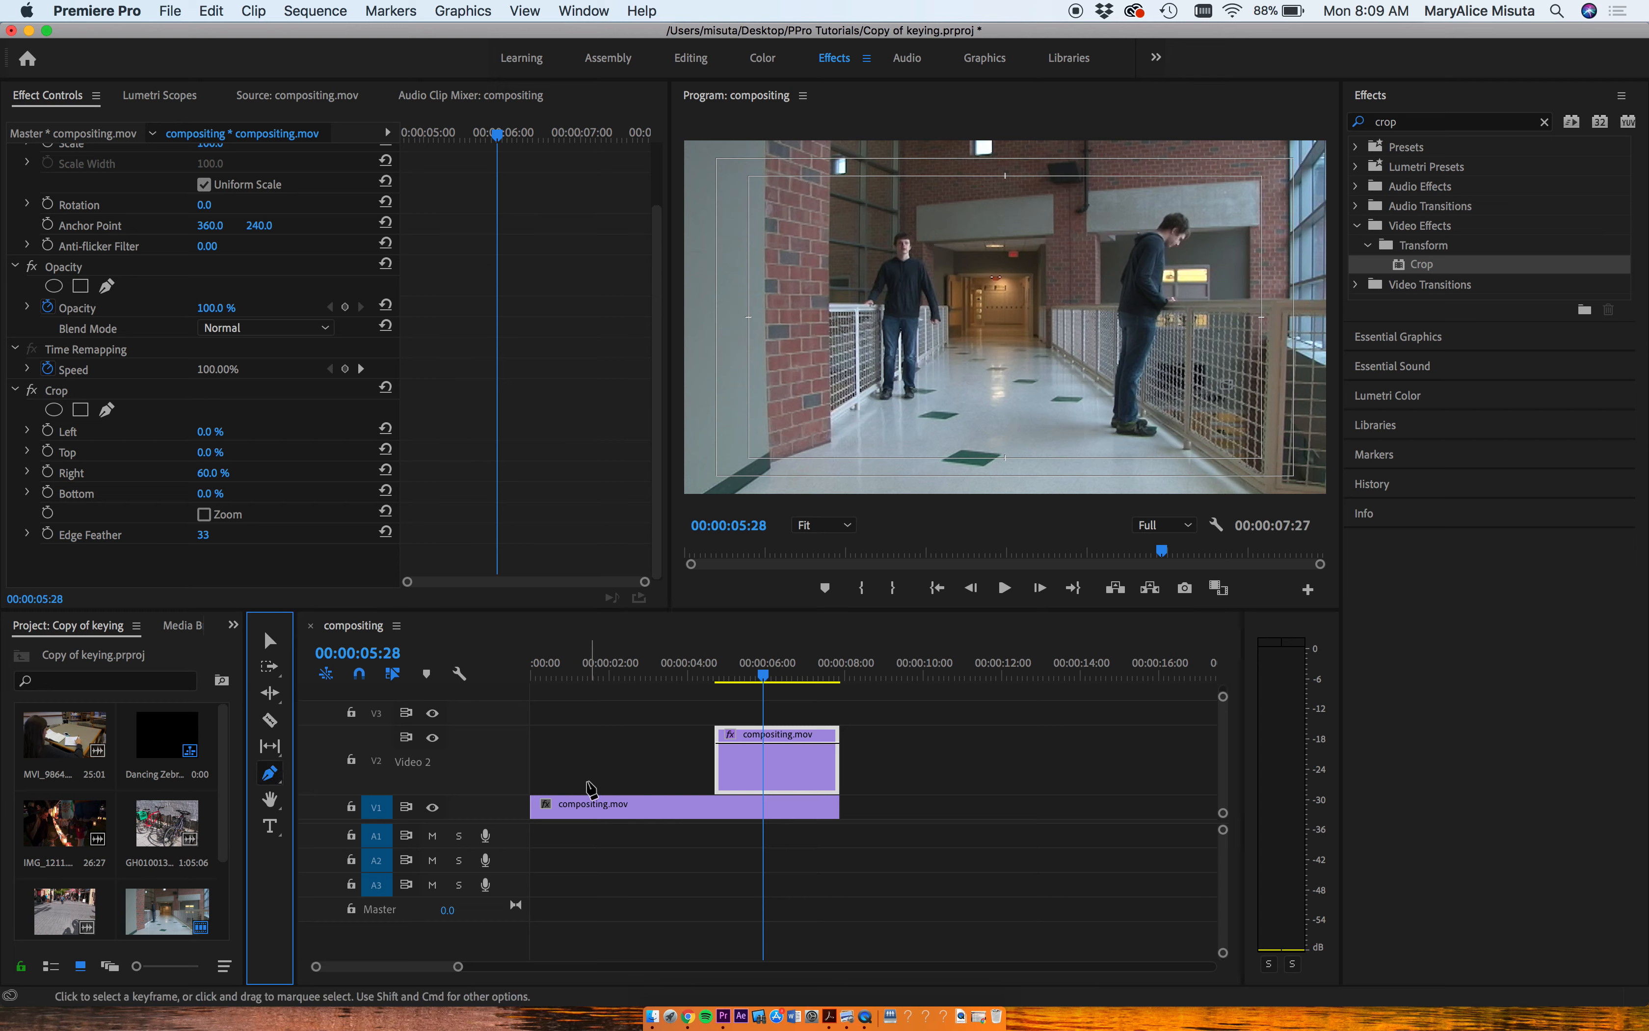
pyautogui.click(737, 743)
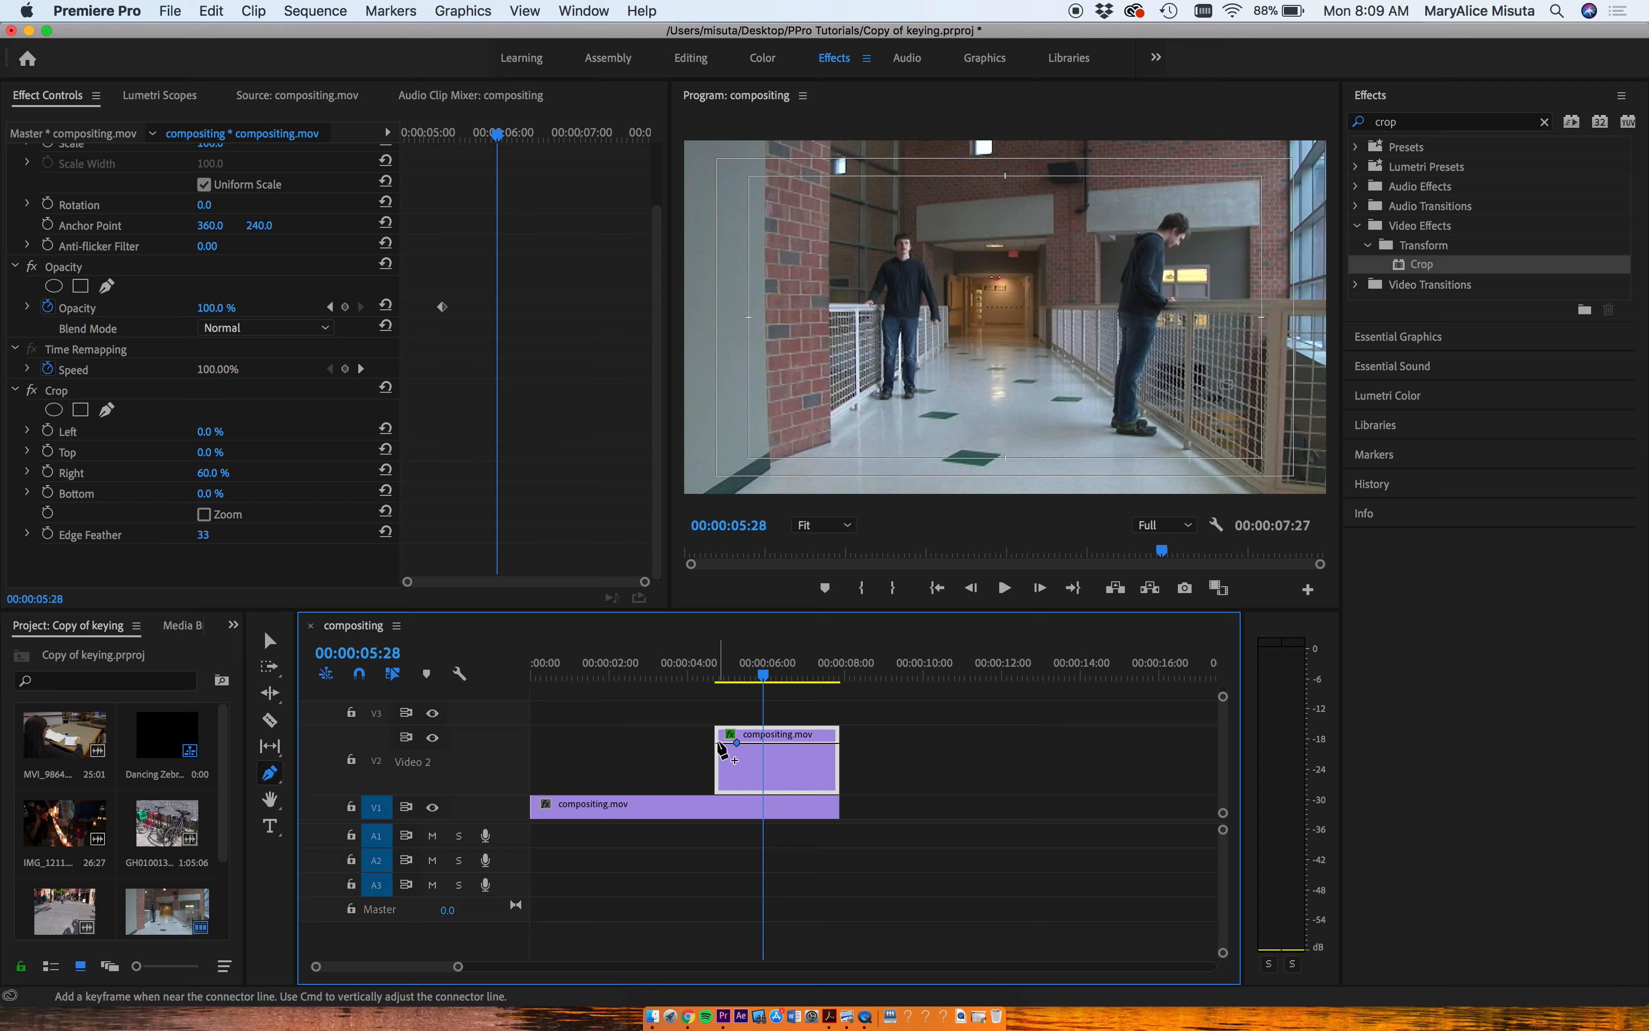
pyautogui.moveTo(717, 743); pyautogui.dragTo(716, 787)
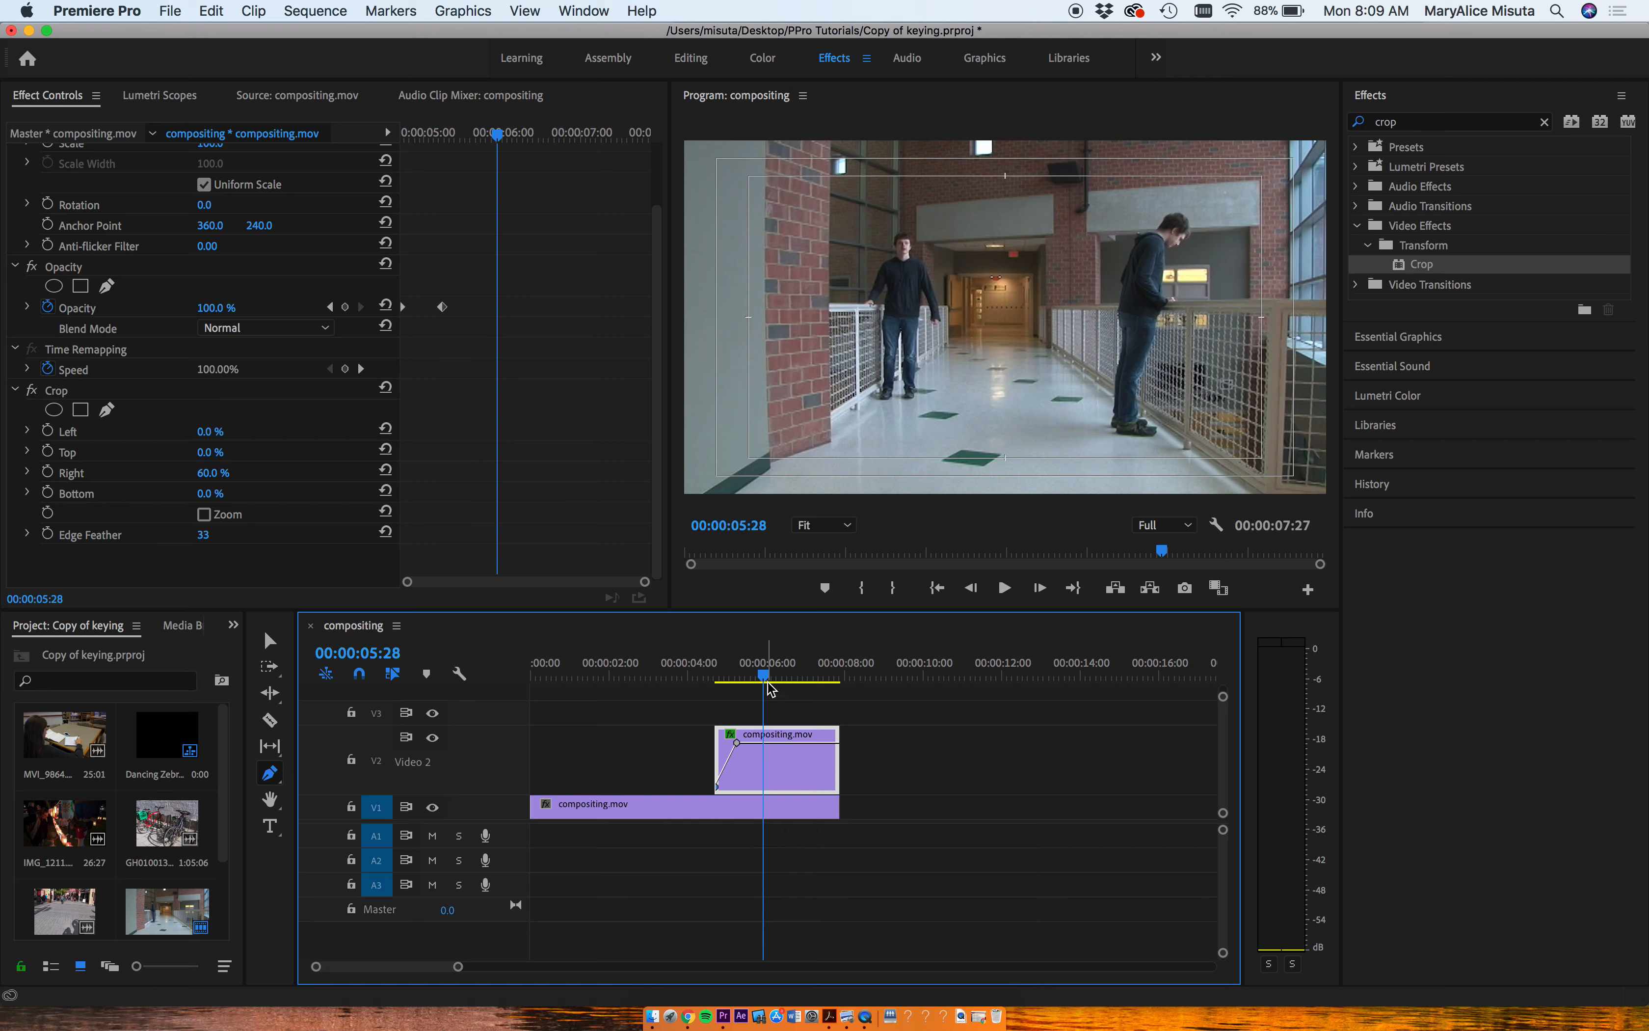
# Play the sequence from just before the V2 clip to check its fade-in.
pyautogui.moveTo(767, 680); pyautogui.dragTo(679, 682)
pyautogui.press('space')
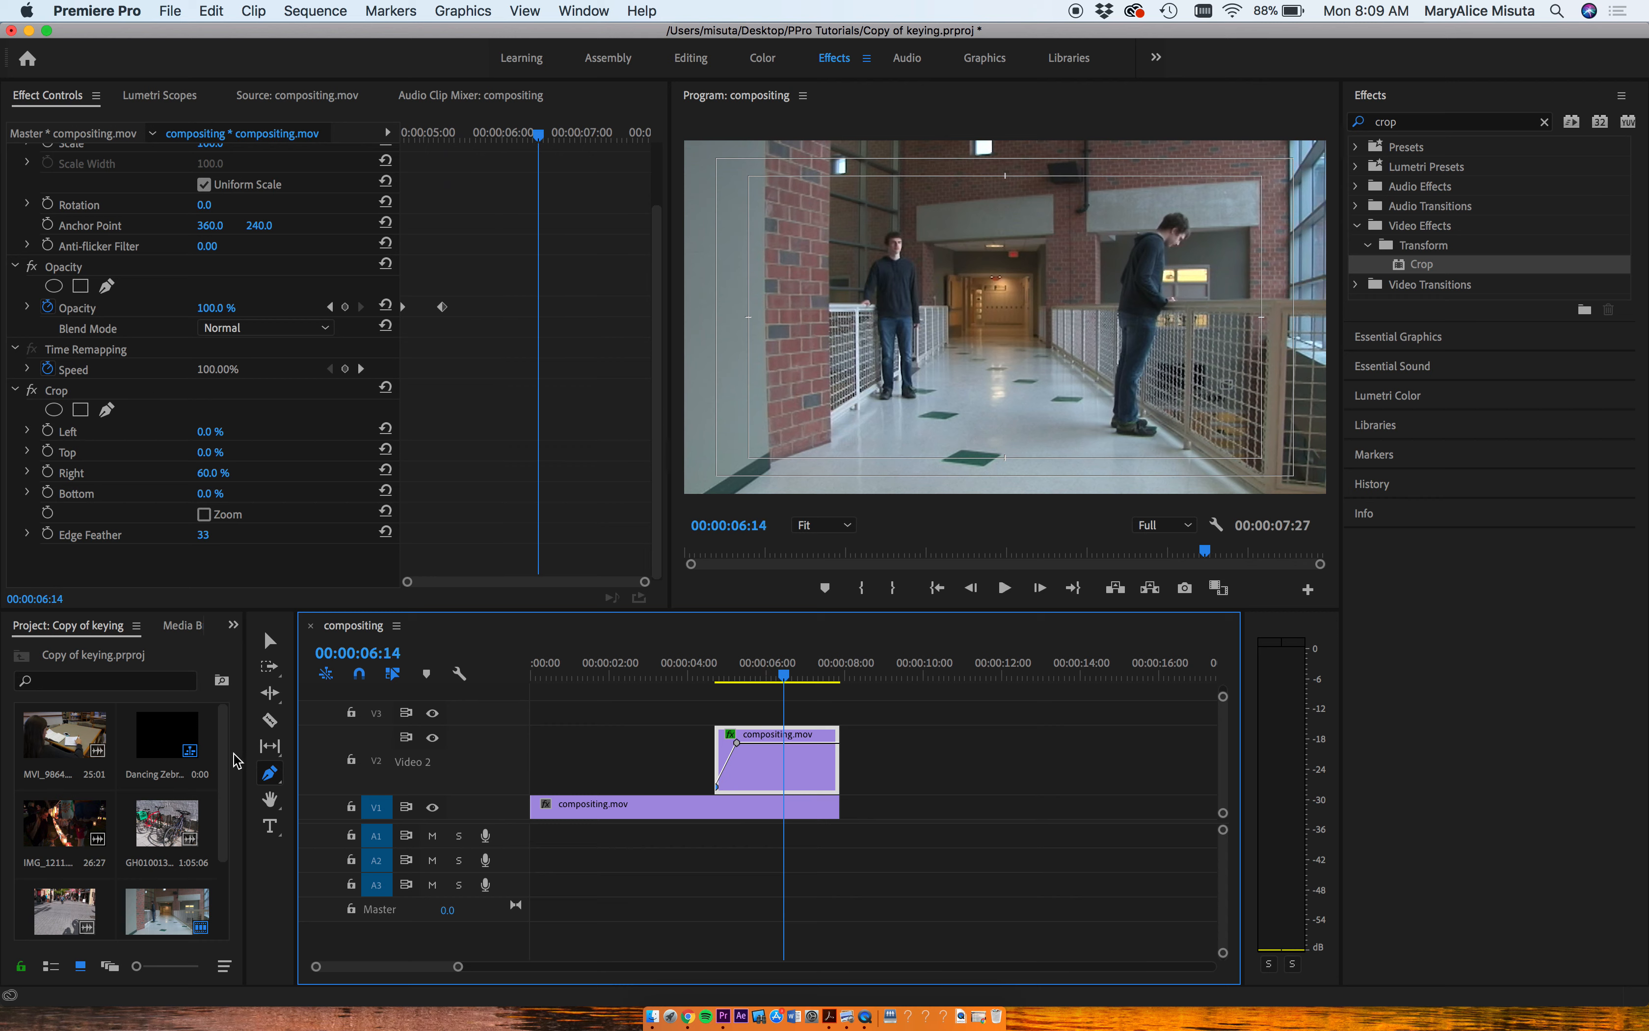
# Select the compositing.mov source clip among the project media.
pyautogui.click(173, 910)
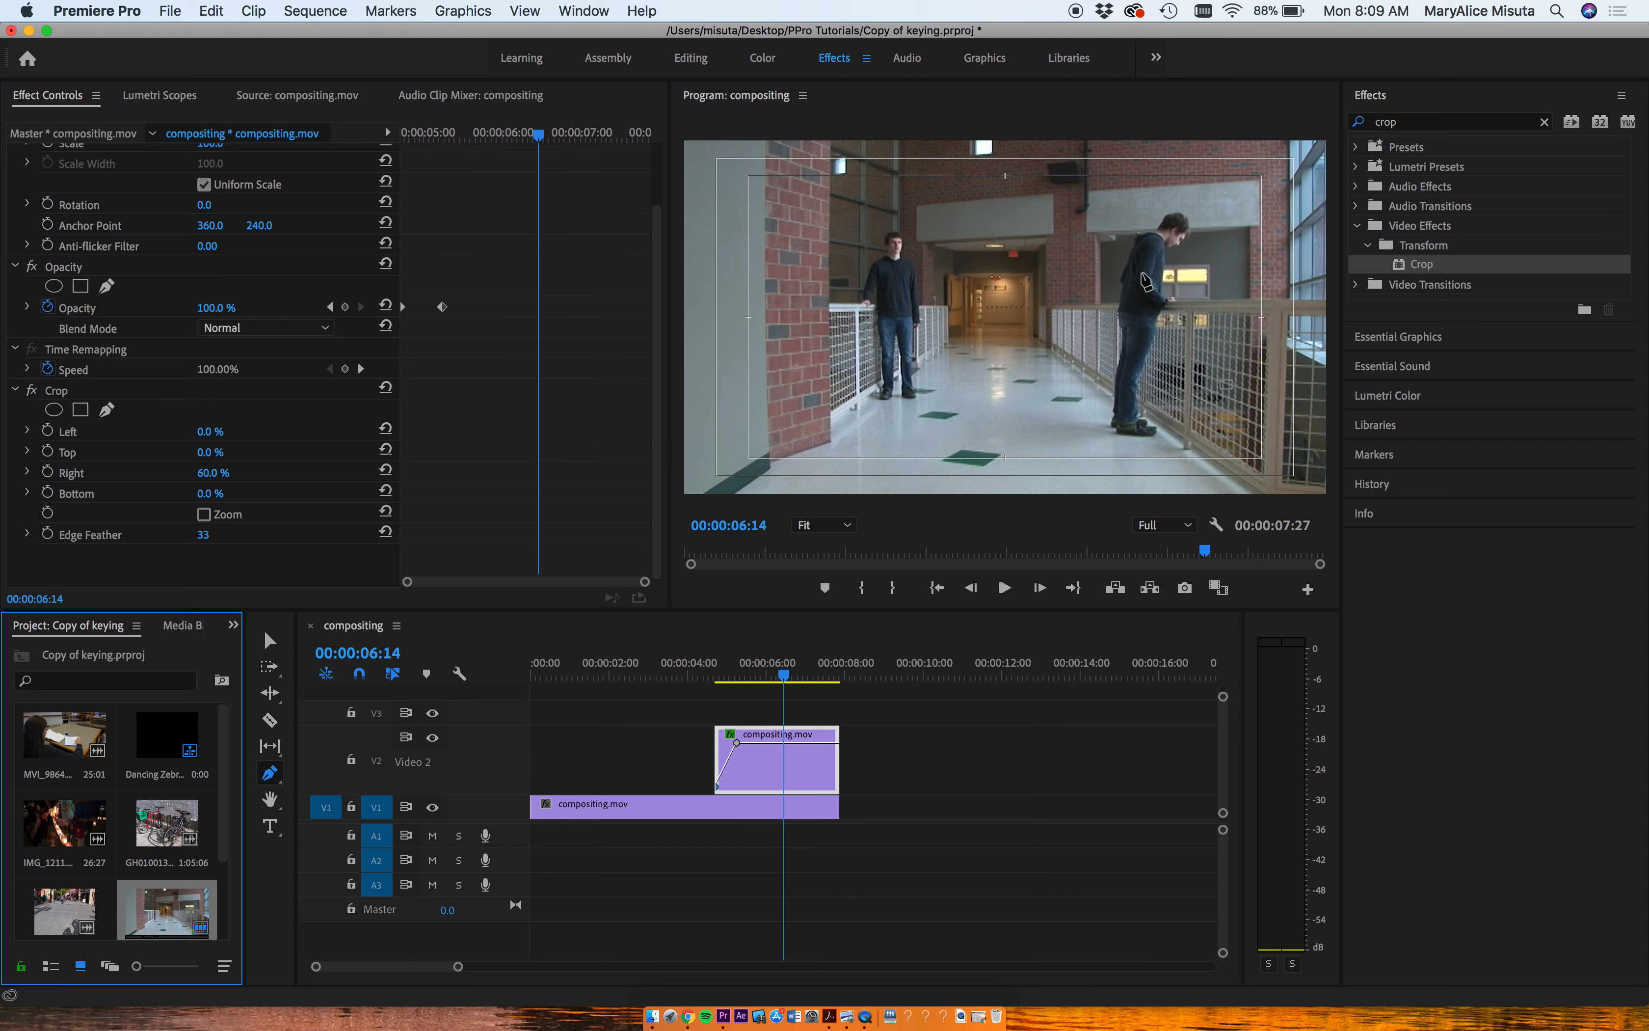